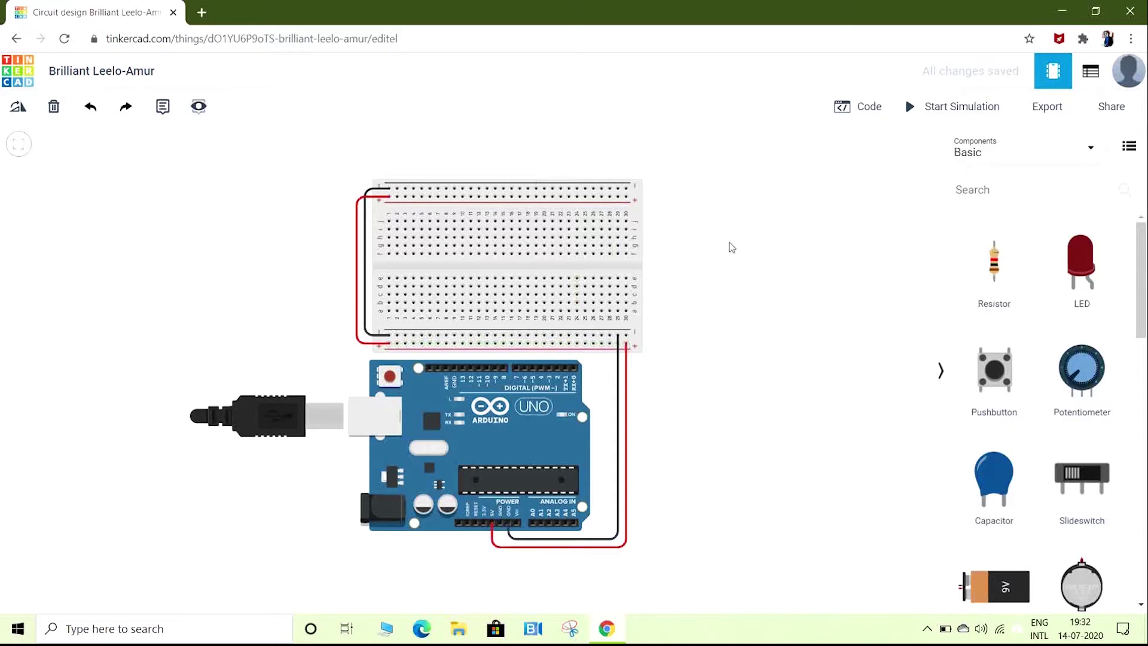
Place an LED in breadboard columns 1 and 2, and a resistor in column 1 across the centre gap beneath it
click(995, 191)
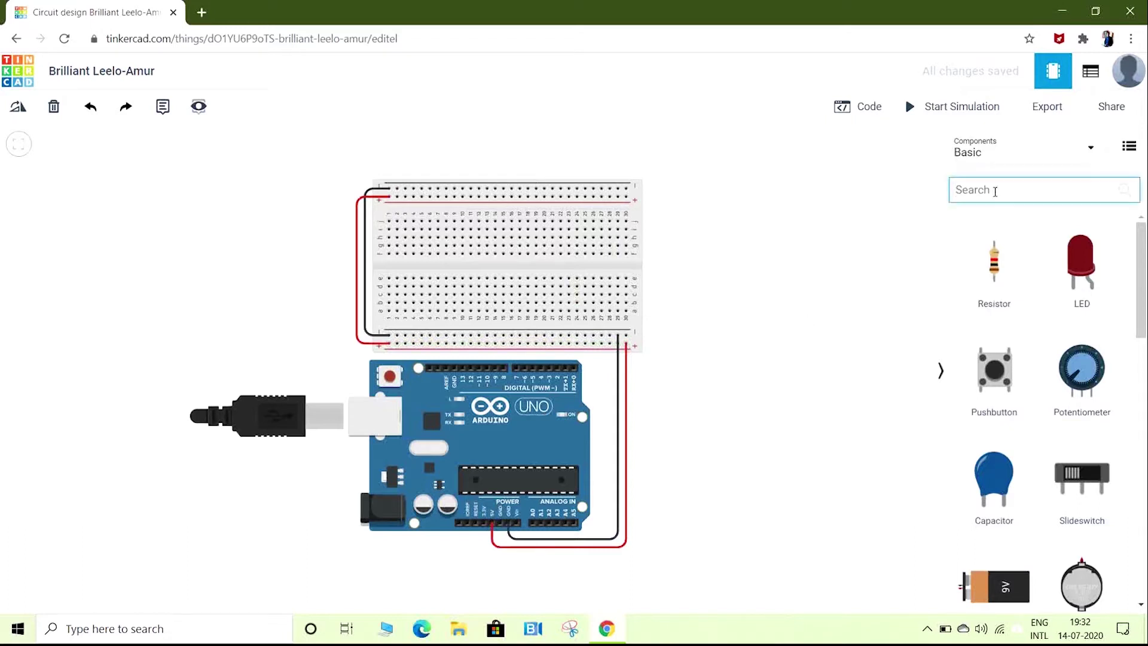
click(1084, 258)
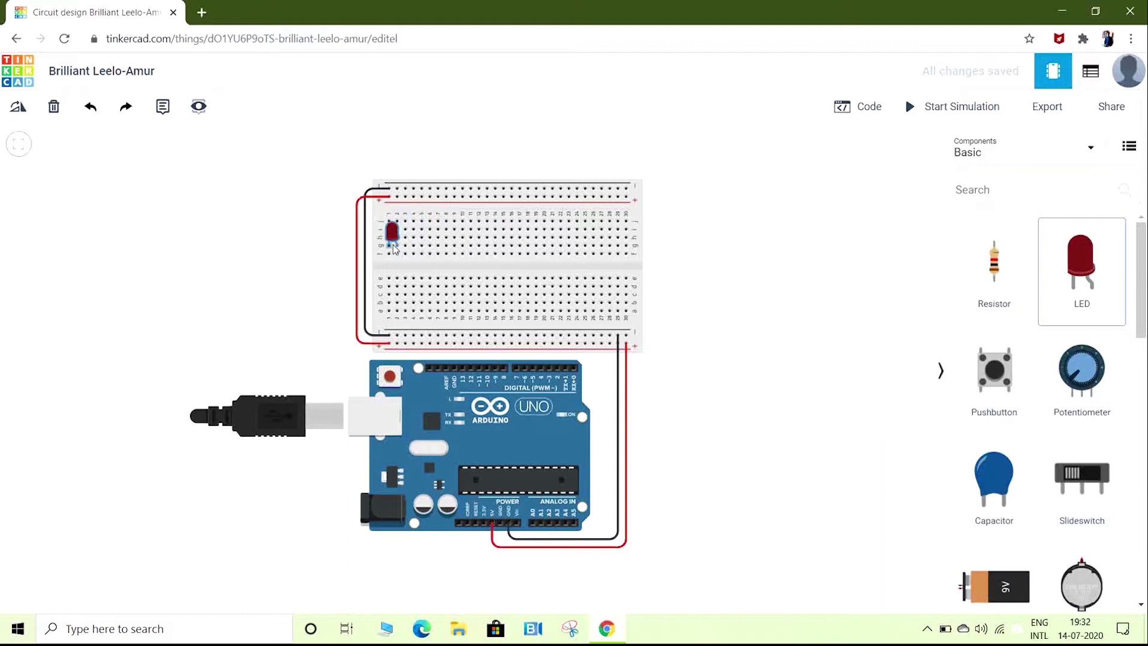
click(393, 250)
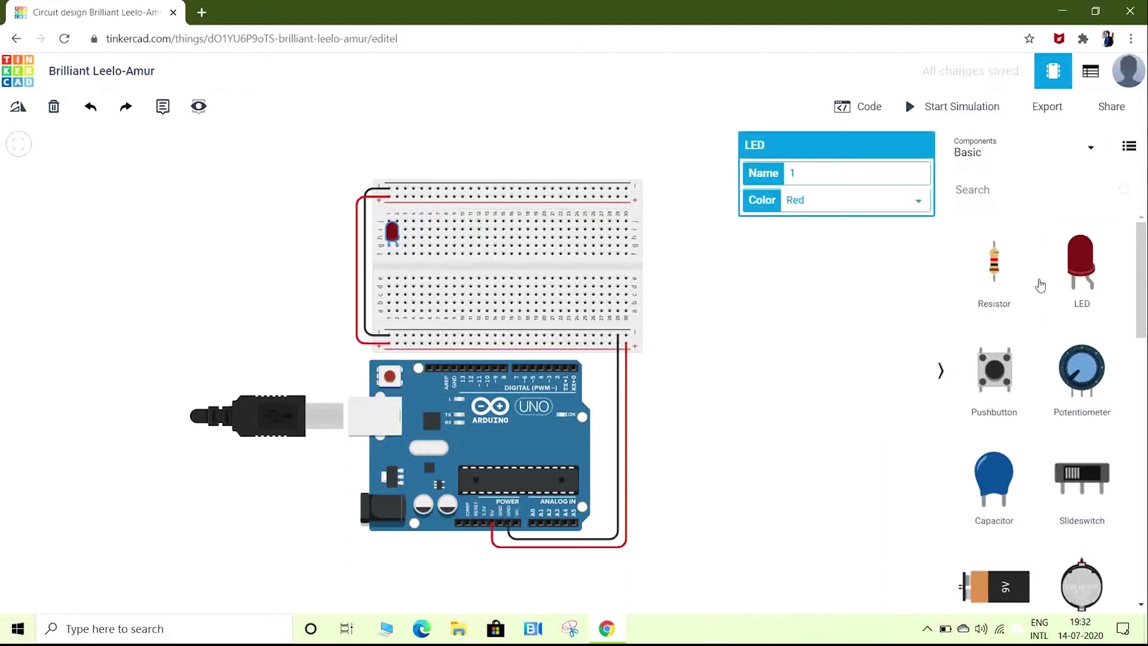
click(998, 281)
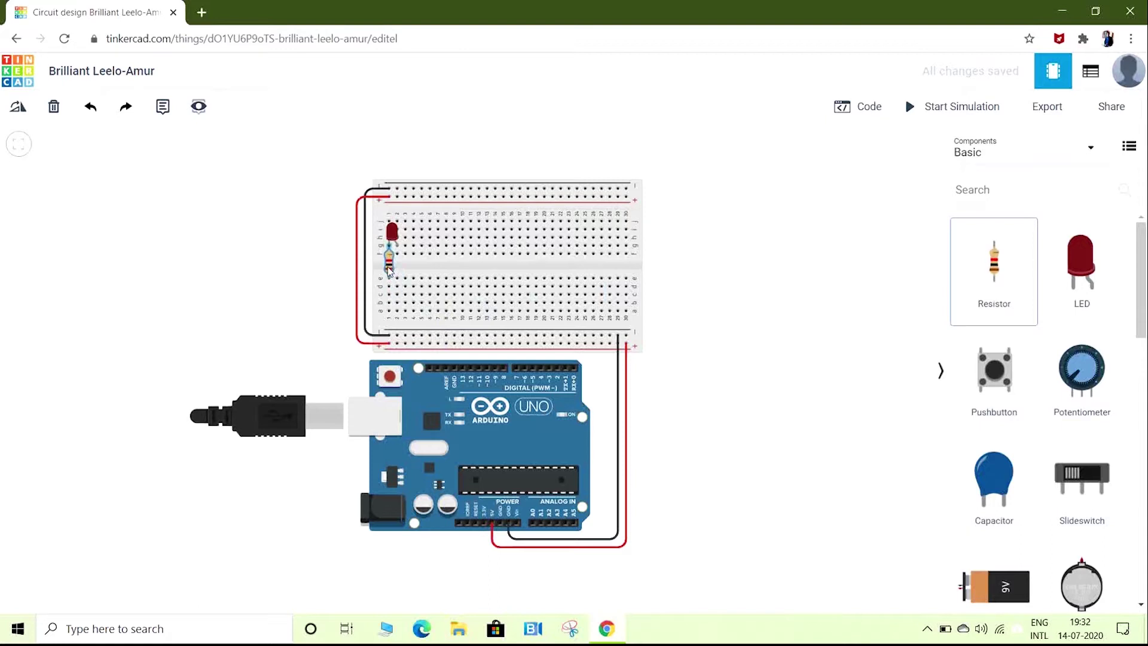
click(388, 276)
click(736, 266)
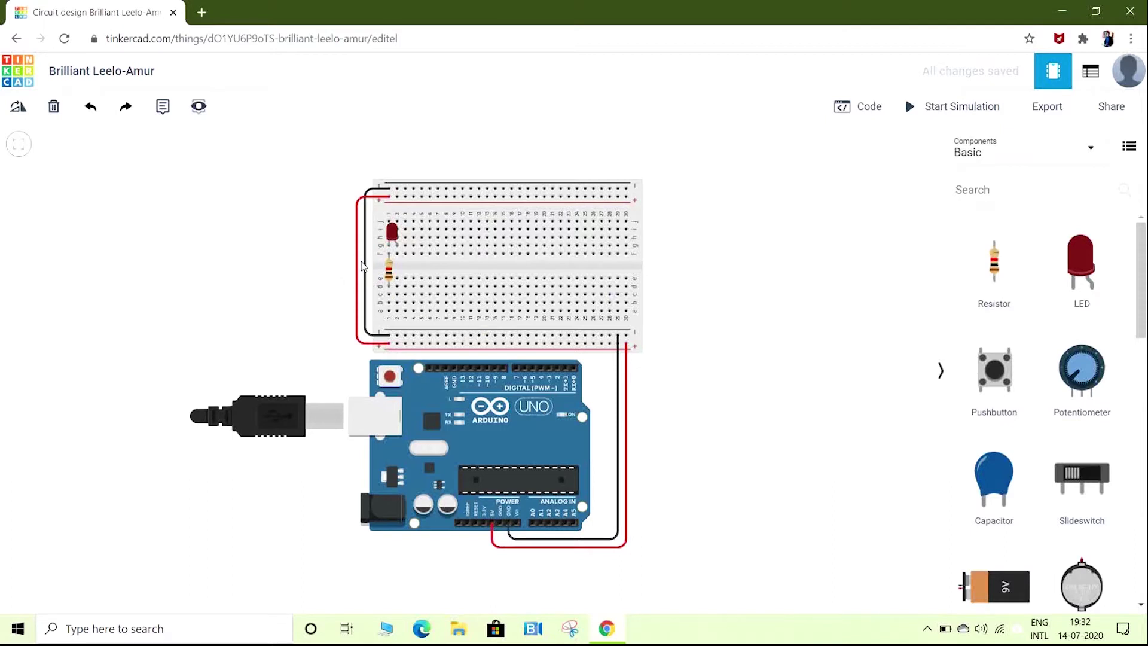
Wire the resistor's column from row a of column 1 to the lower negative rail and colour the wire black
click(389, 311)
click(389, 335)
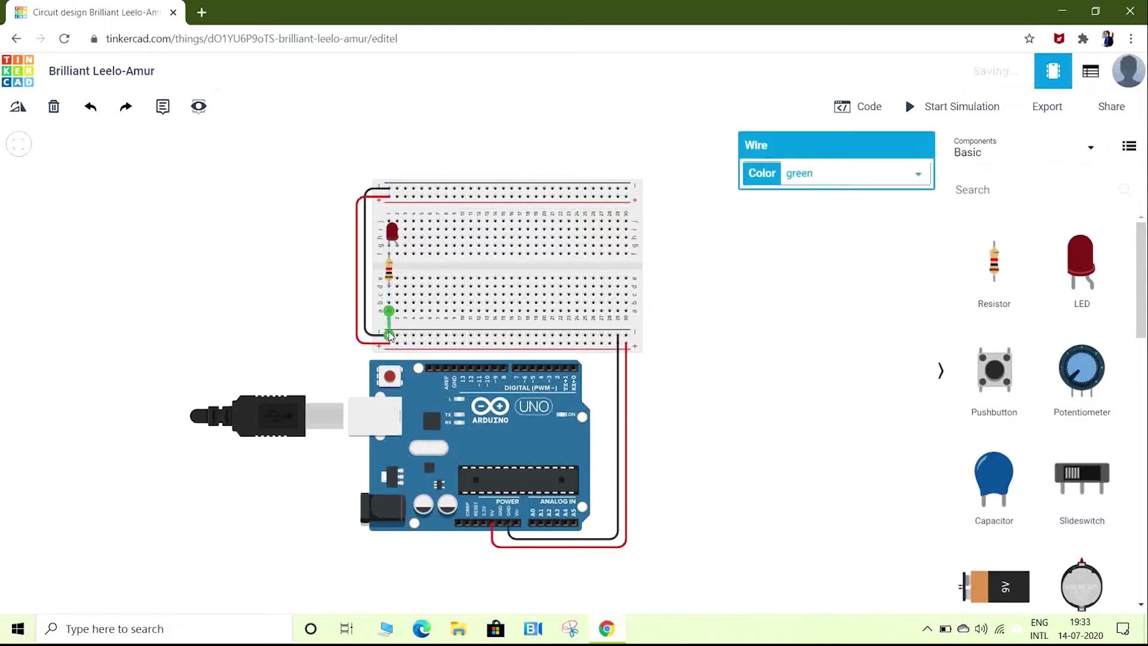
click(839, 181)
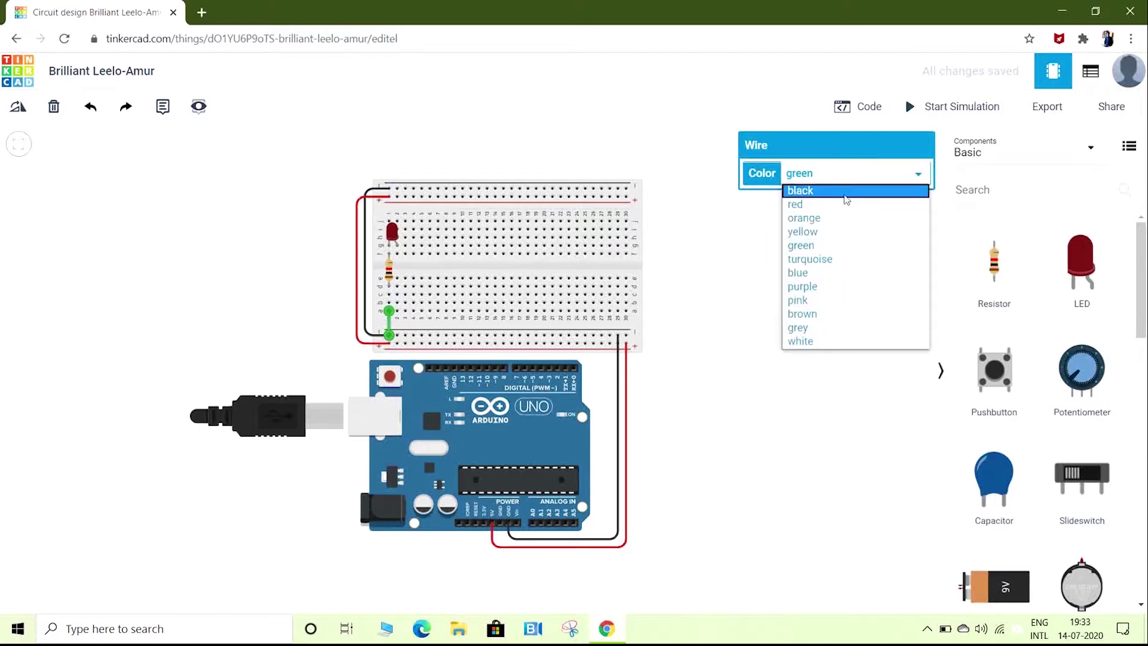
click(845, 190)
click(893, 307)
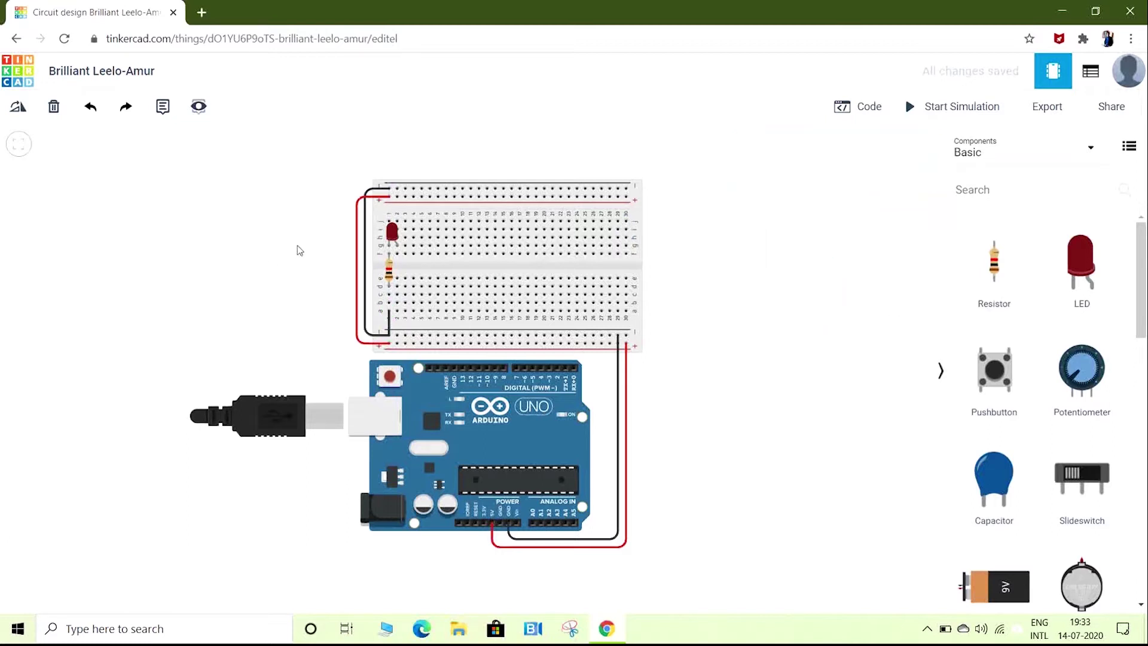
Wire row f of column 2, beneath the LED, to row e of column 3 and colour the wire red
click(397, 256)
click(406, 278)
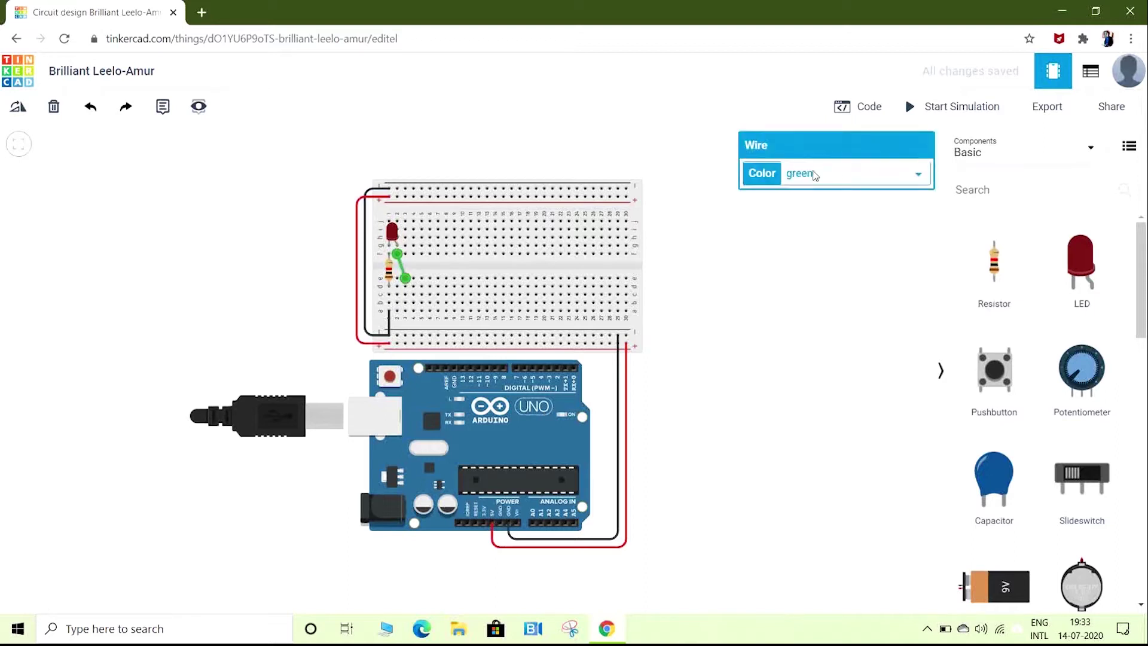
click(814, 175)
click(795, 203)
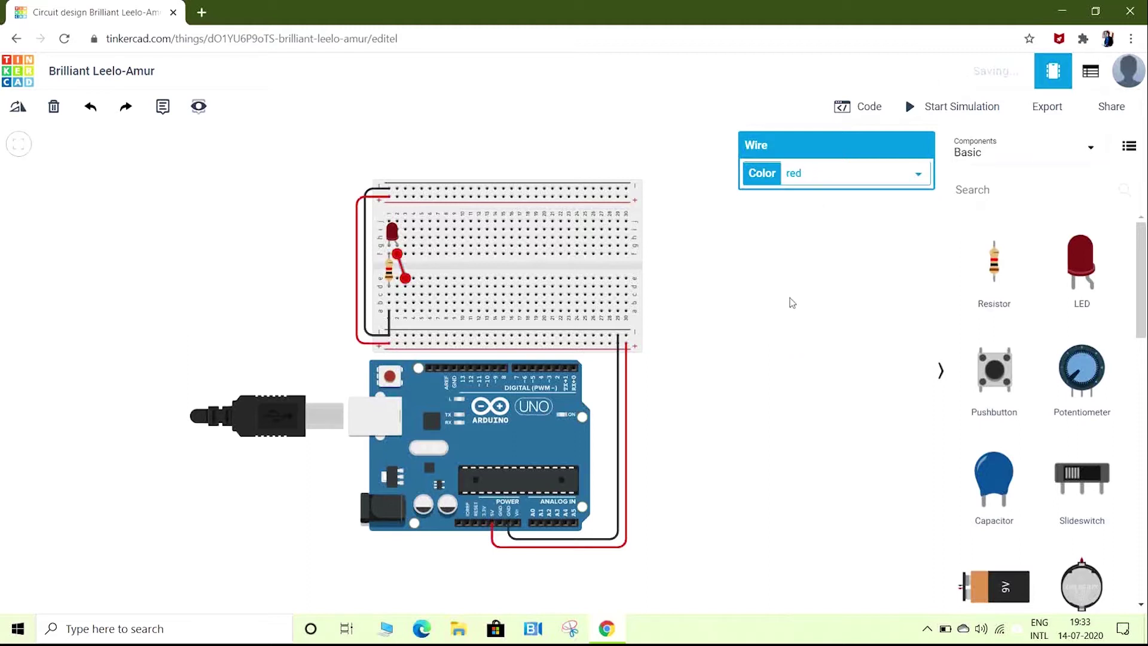
click(784, 317)
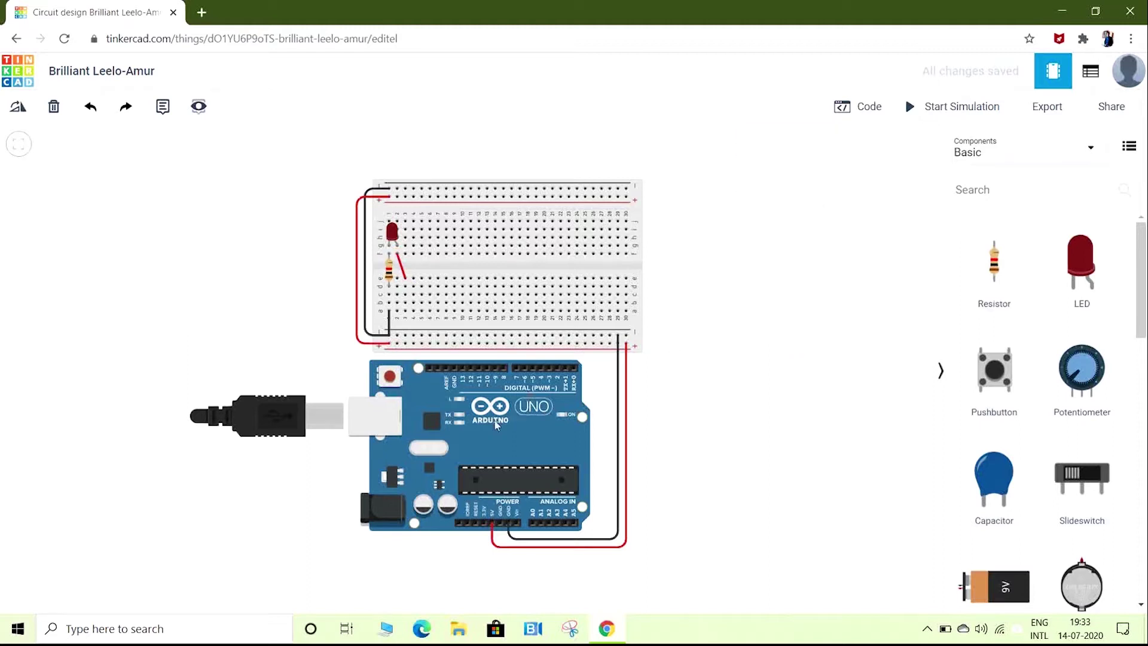
Wire row a of breadboard column 3 to Arduino pin D11 and colour the wire red
click(406, 311)
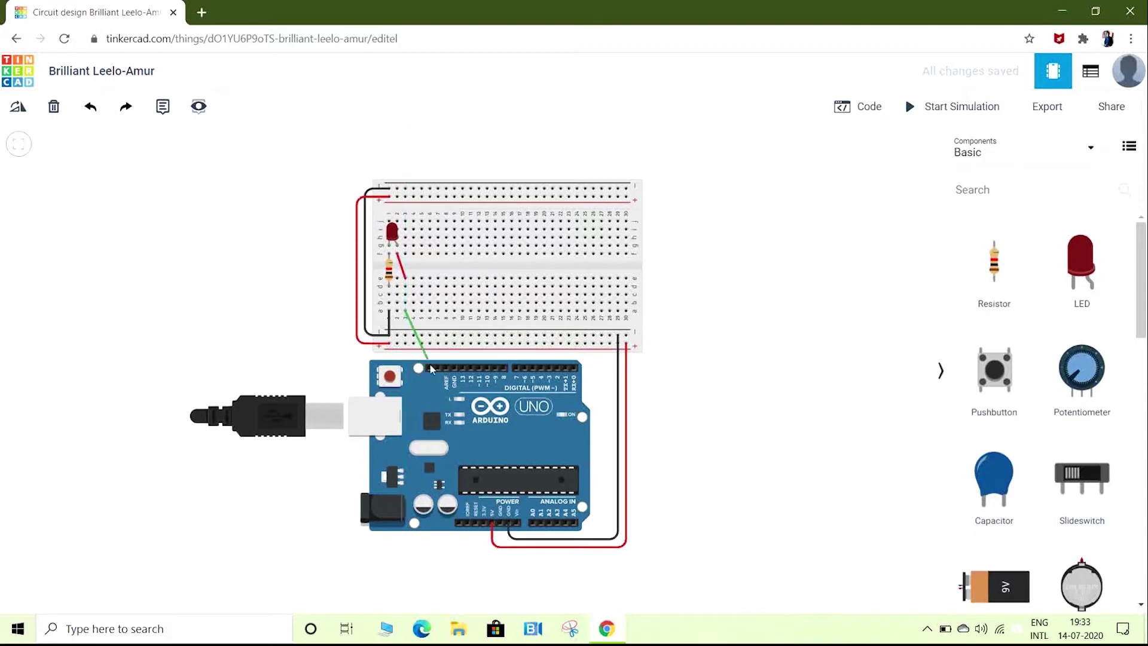
click(480, 368)
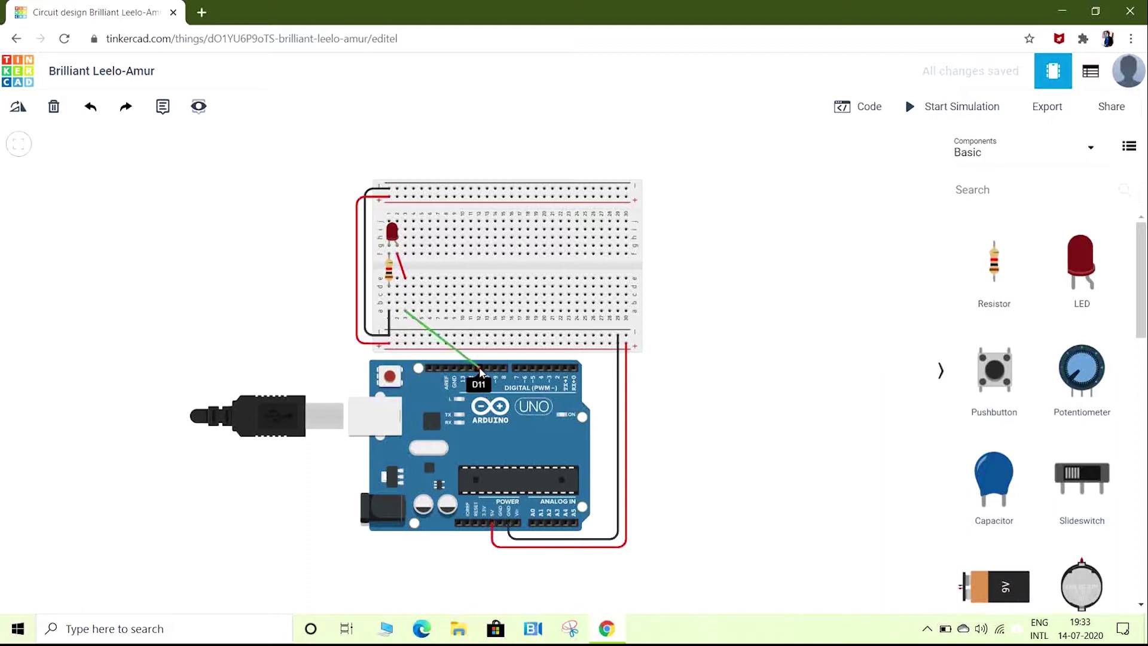
click(826, 176)
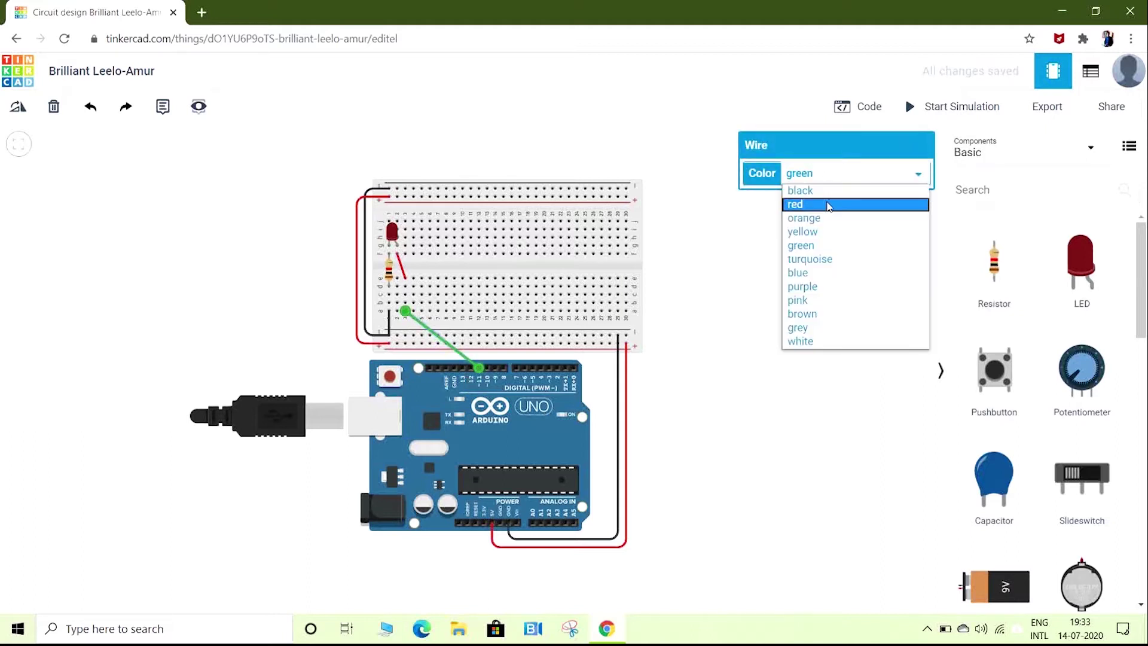
click(829, 206)
click(716, 383)
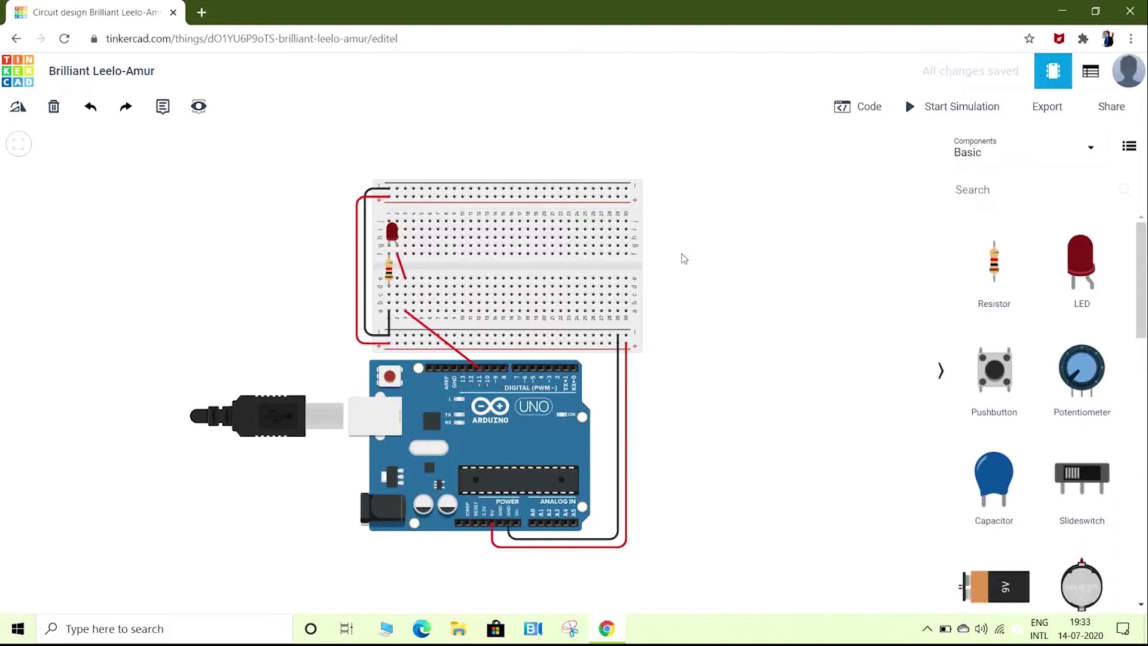
Search the components for a piezo and place it at the top of the breadboard in columns 5 and 10
click(975, 190)
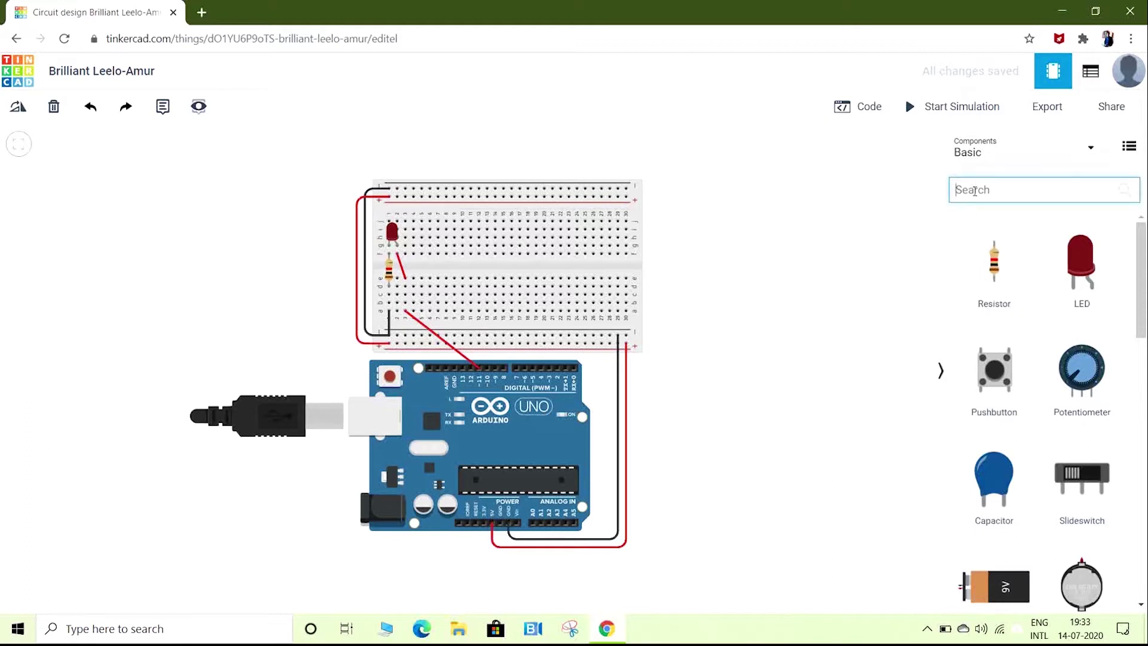
text(piez)
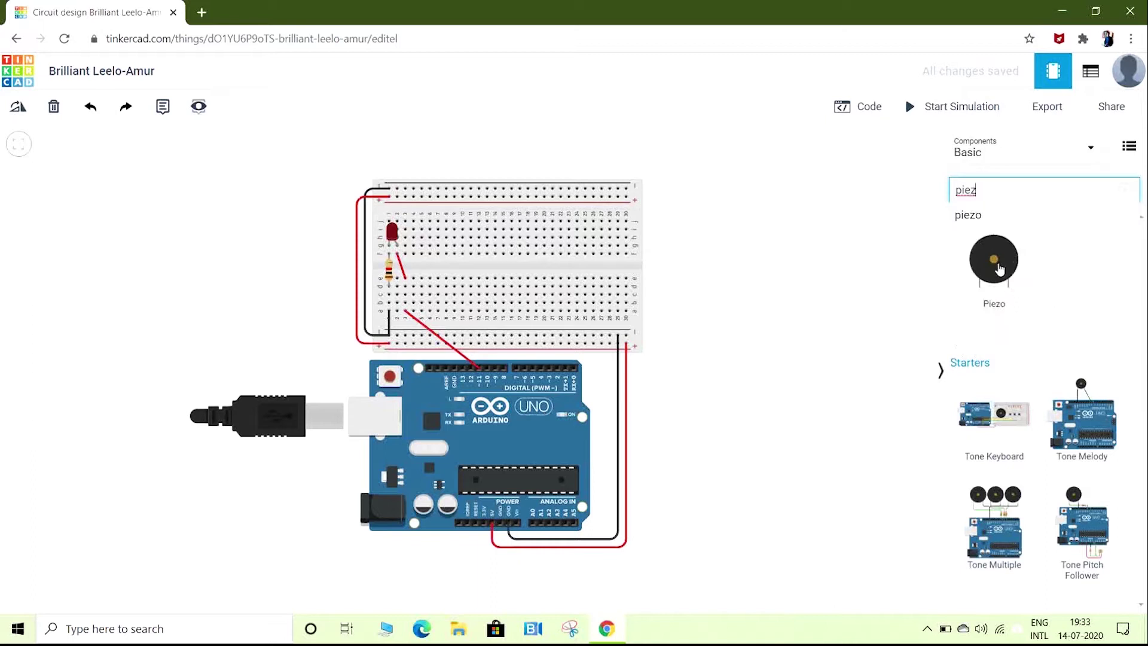
drag(994, 263, 434, 180)
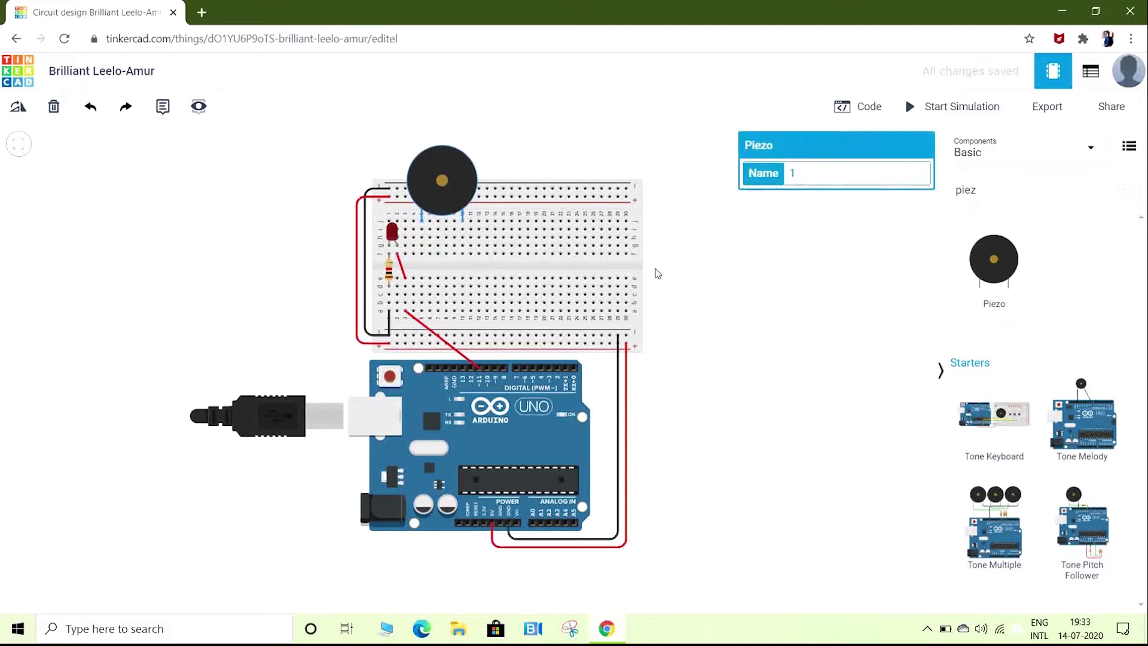
click(704, 433)
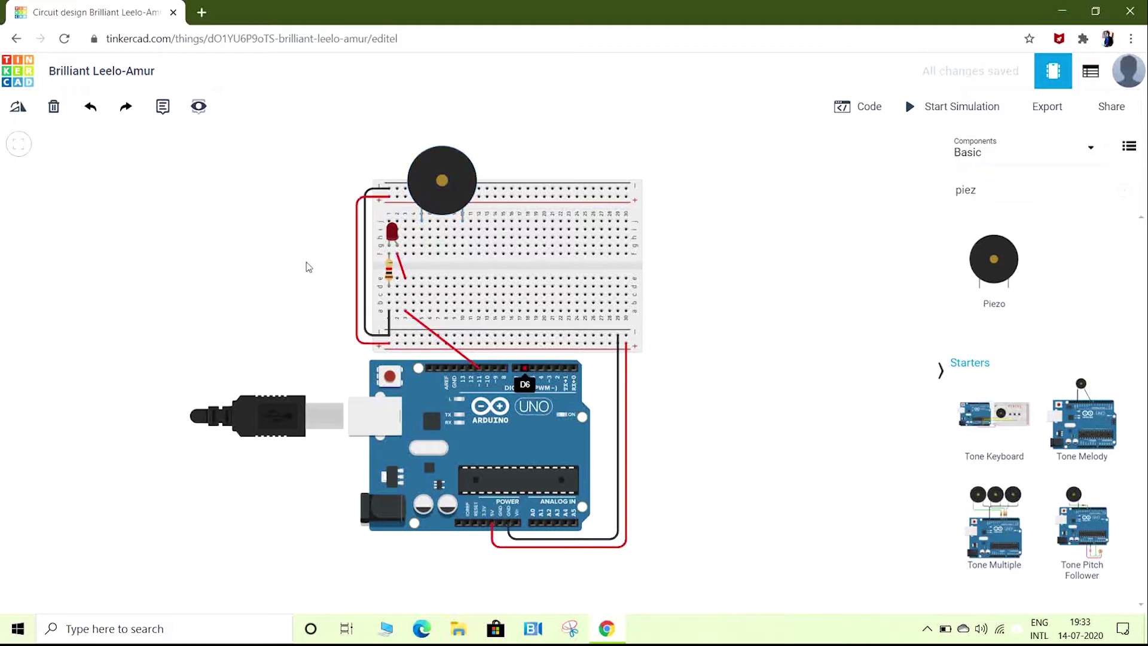
Wire the piezo's column 5 from row f to Arduino digital pin 8 and colour the wire yellow
click(421, 217)
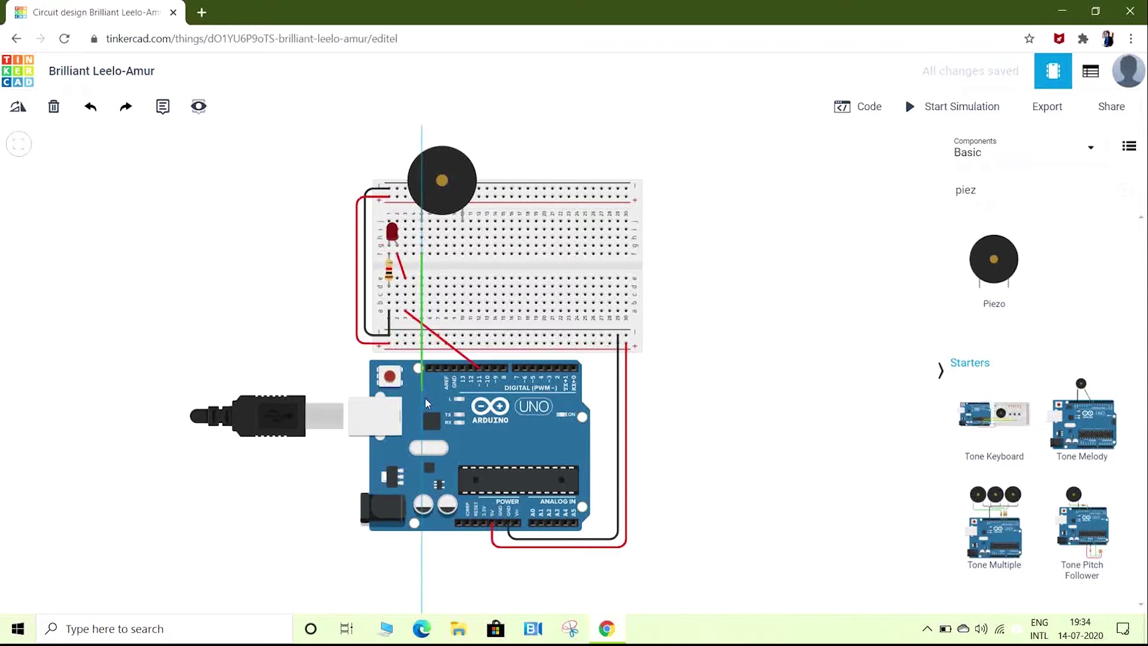
click(505, 367)
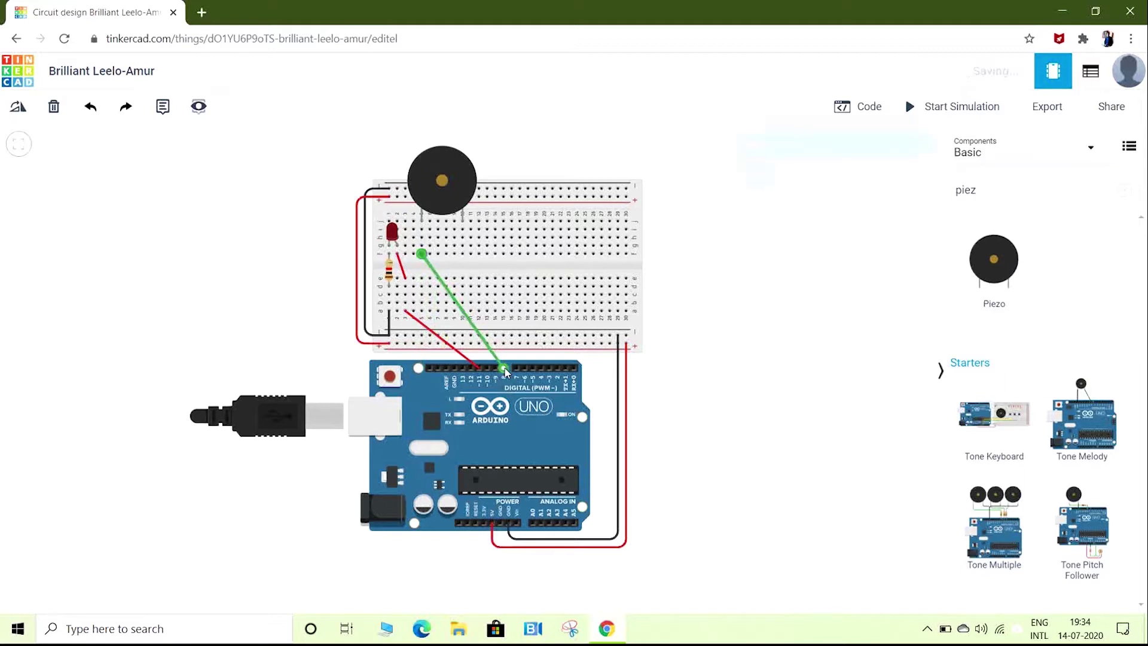
click(795, 174)
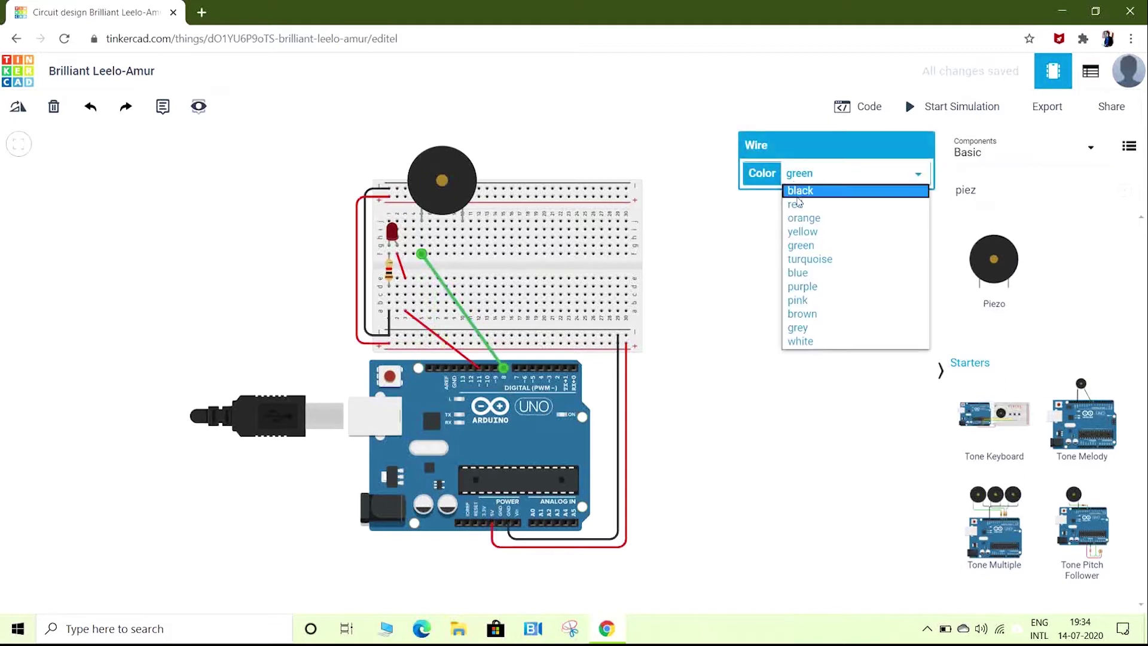
click(807, 233)
click(787, 288)
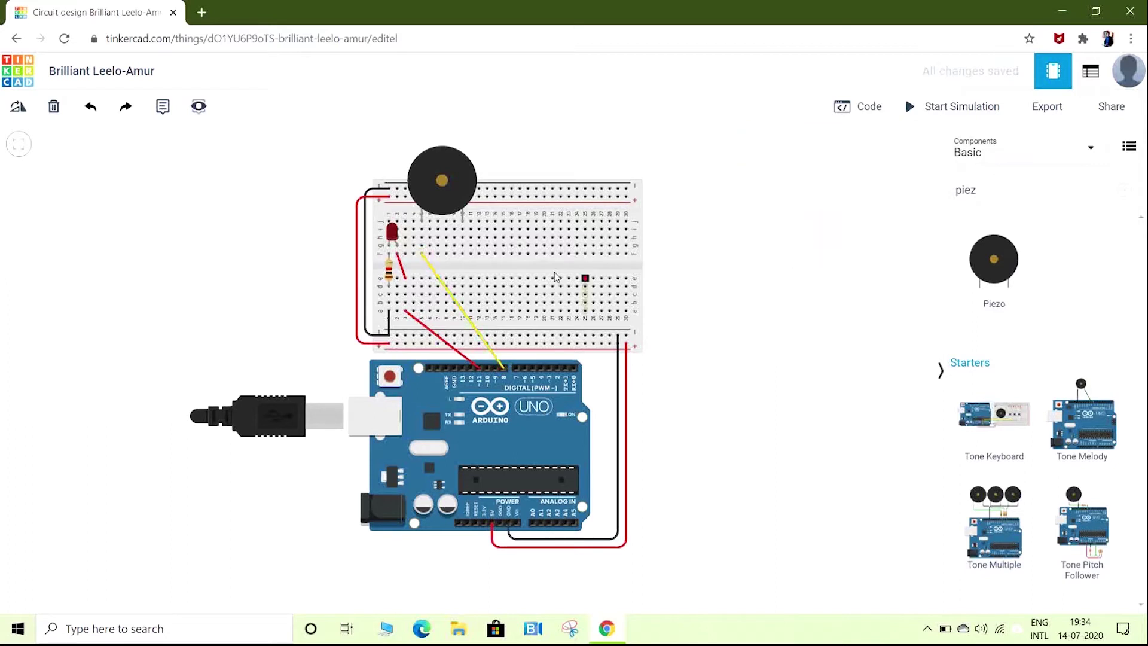
Wire the piezo's column 10 from row f to the lower negative rail and colour the wire black
click(463, 254)
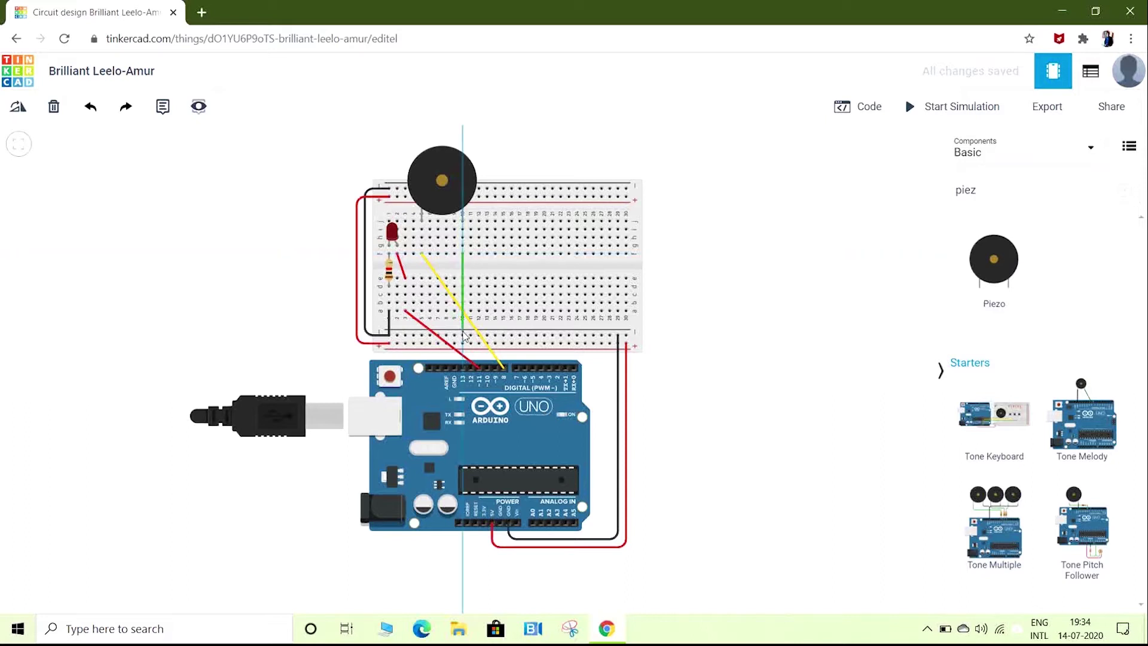
click(465, 336)
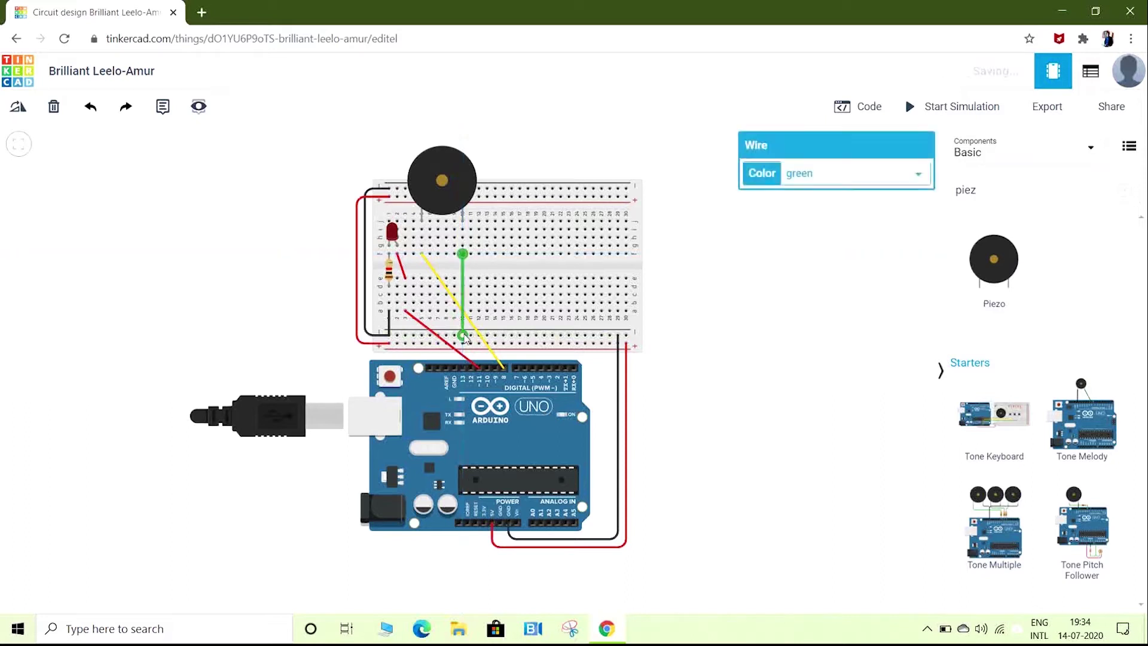
click(799, 174)
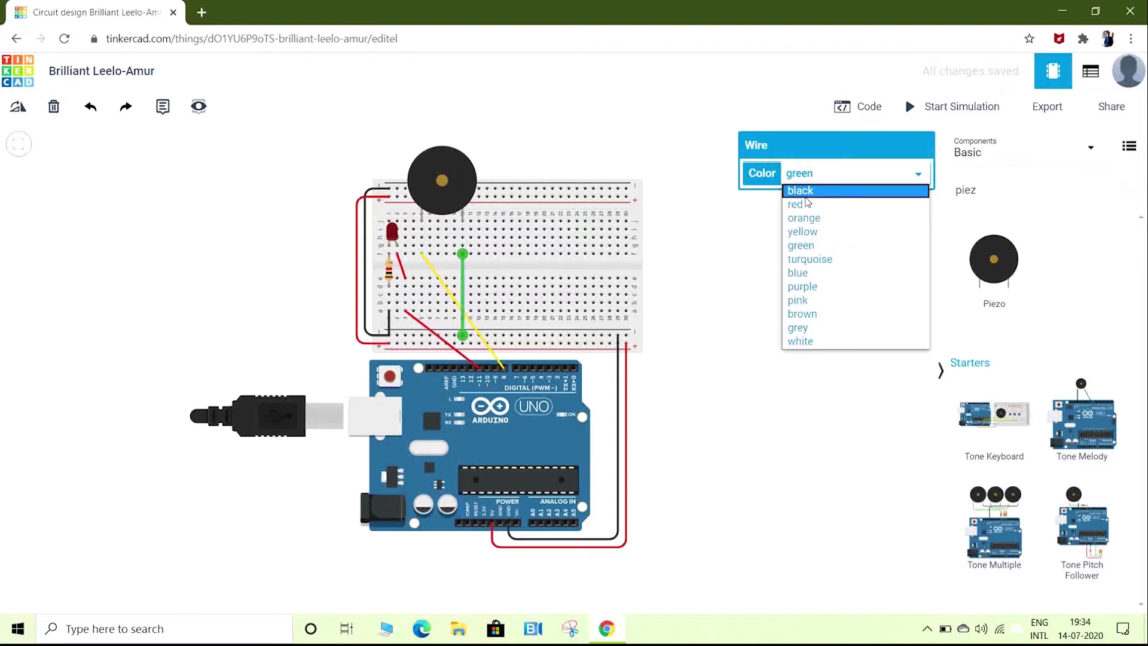
click(808, 191)
click(790, 319)
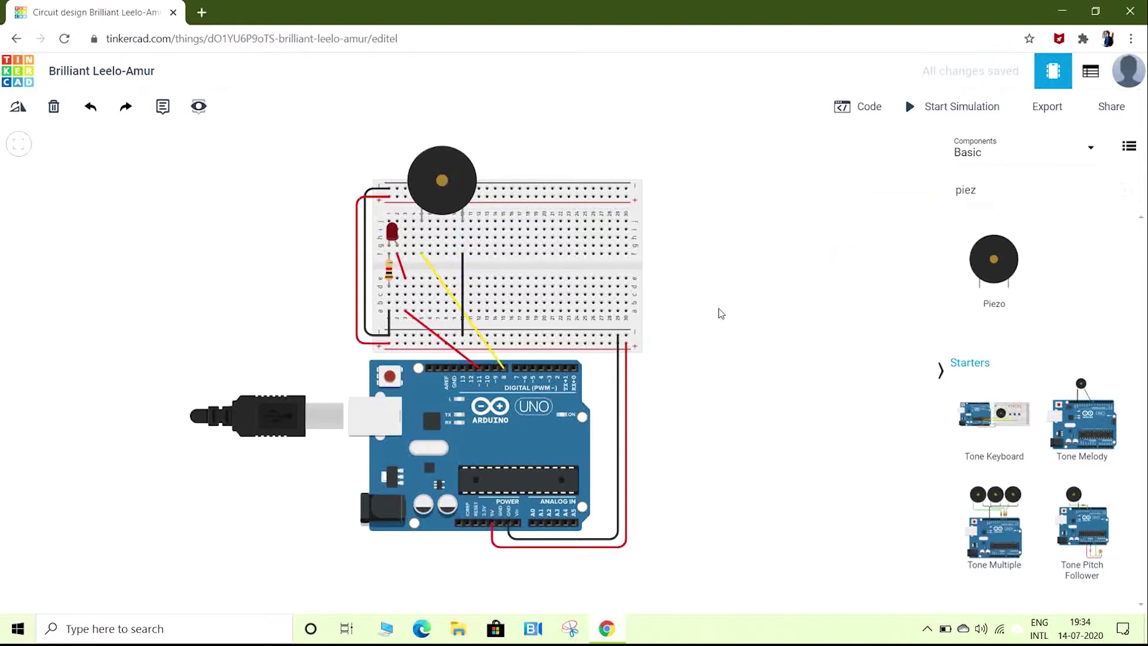
Place a second piezo at the top of the breadboard in columns 25 and 30
drag(1002, 263, 606, 221)
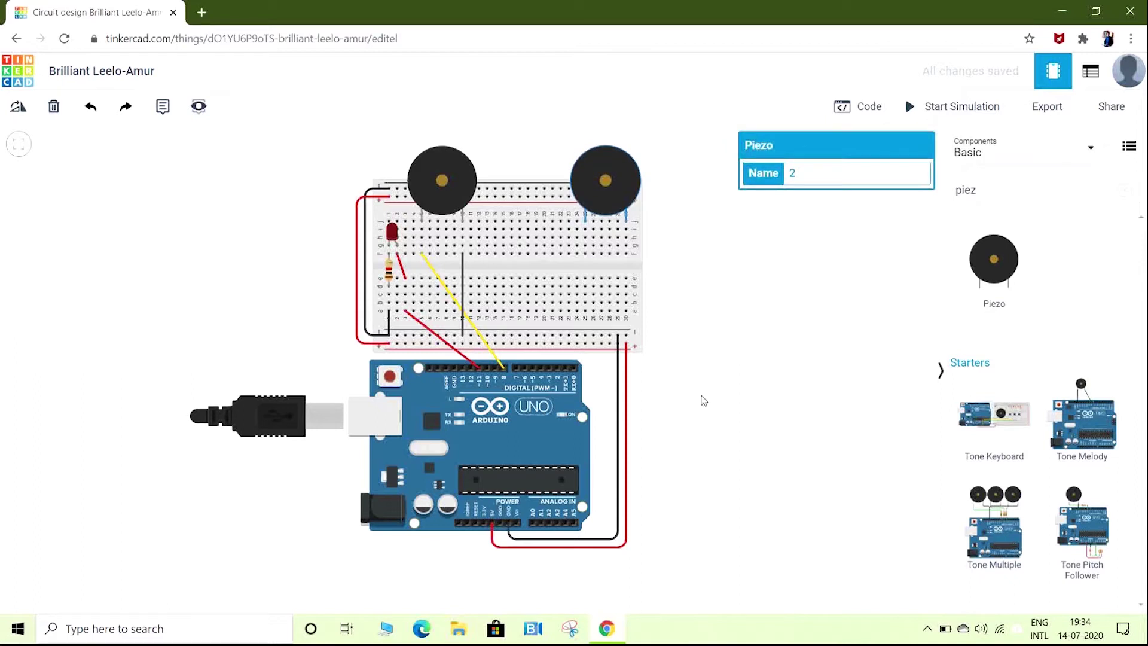
click(770, 411)
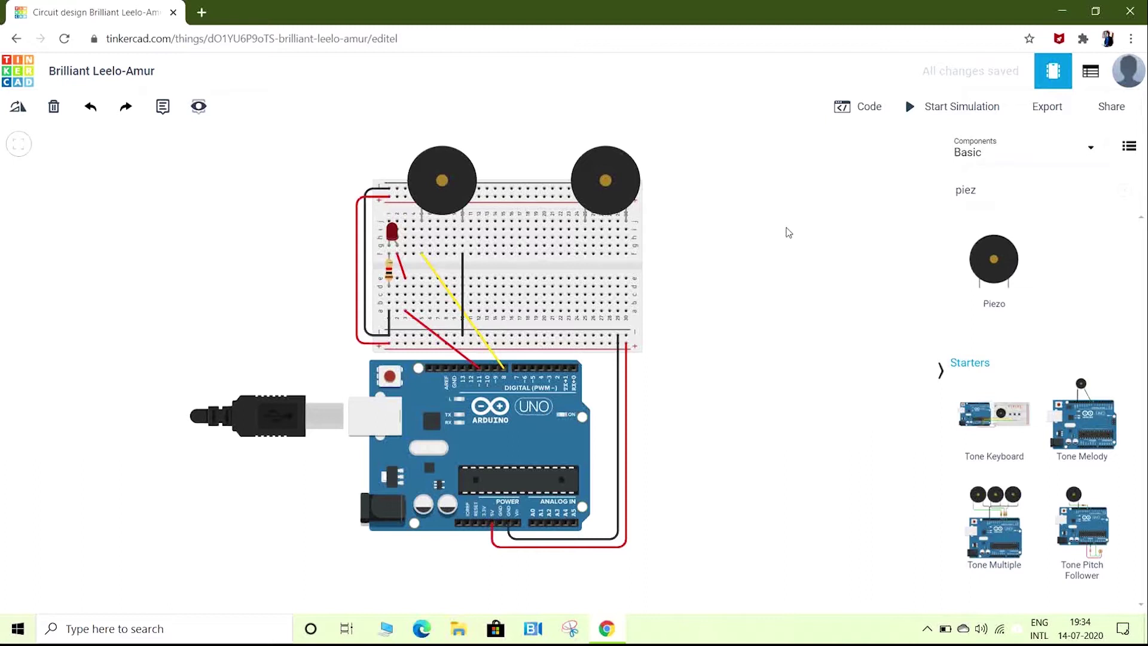
Search the components for a tilt sensor and place the two-pin one on the breadboard beneath the second piezo
click(1000, 192)
key(BackSpace)
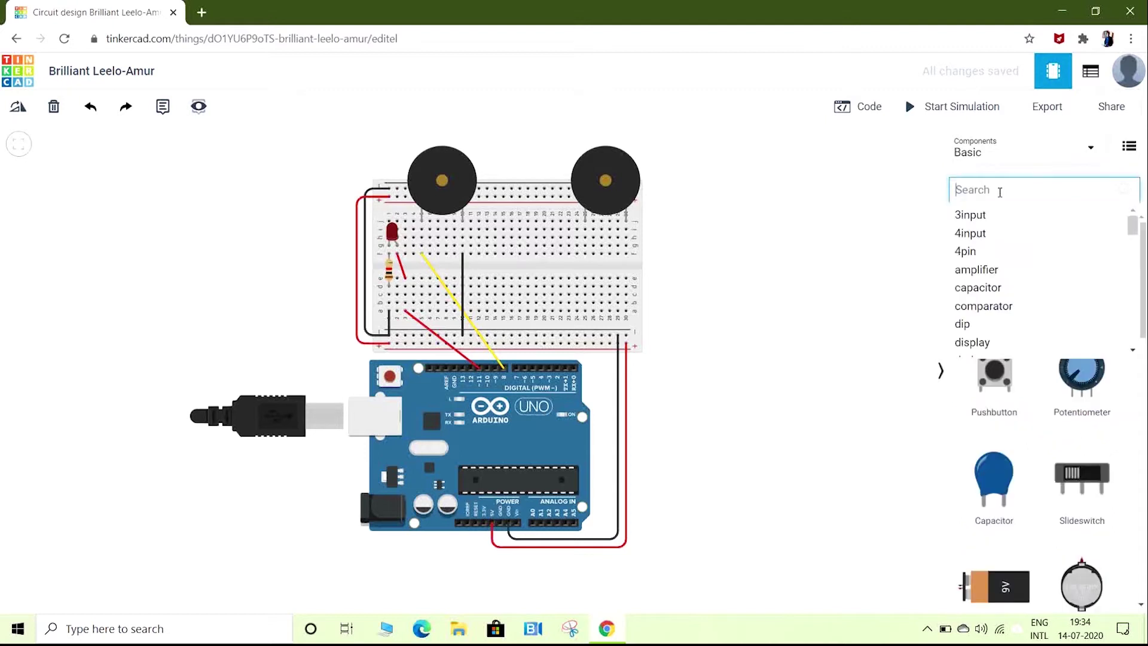
text(tilt)
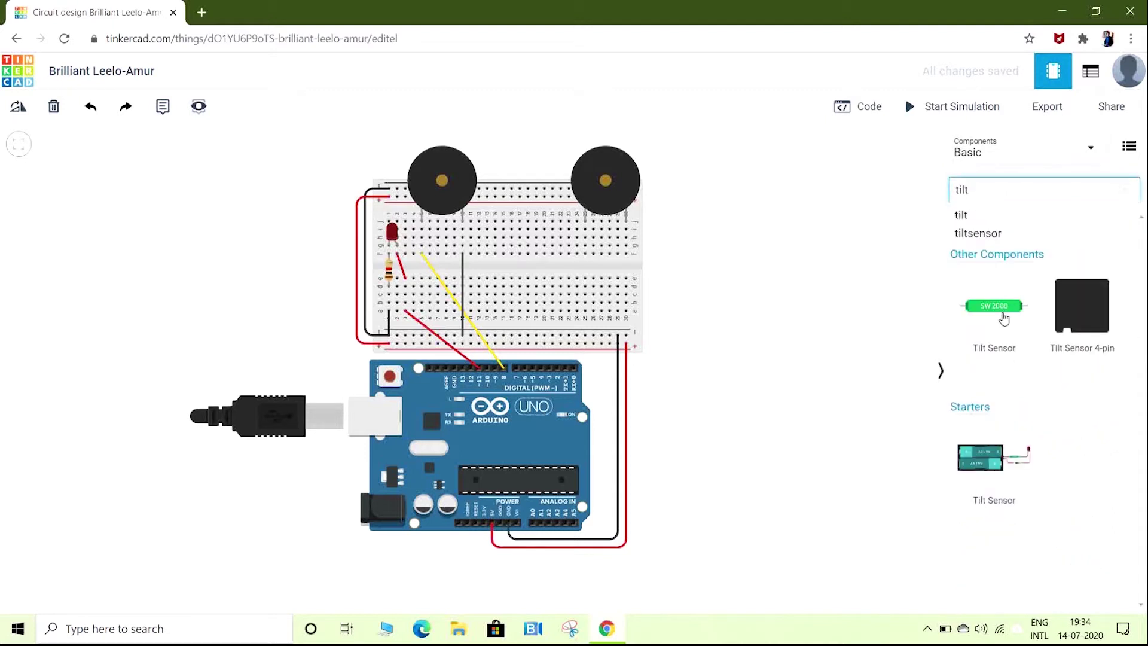
drag(1004, 319, 613, 274)
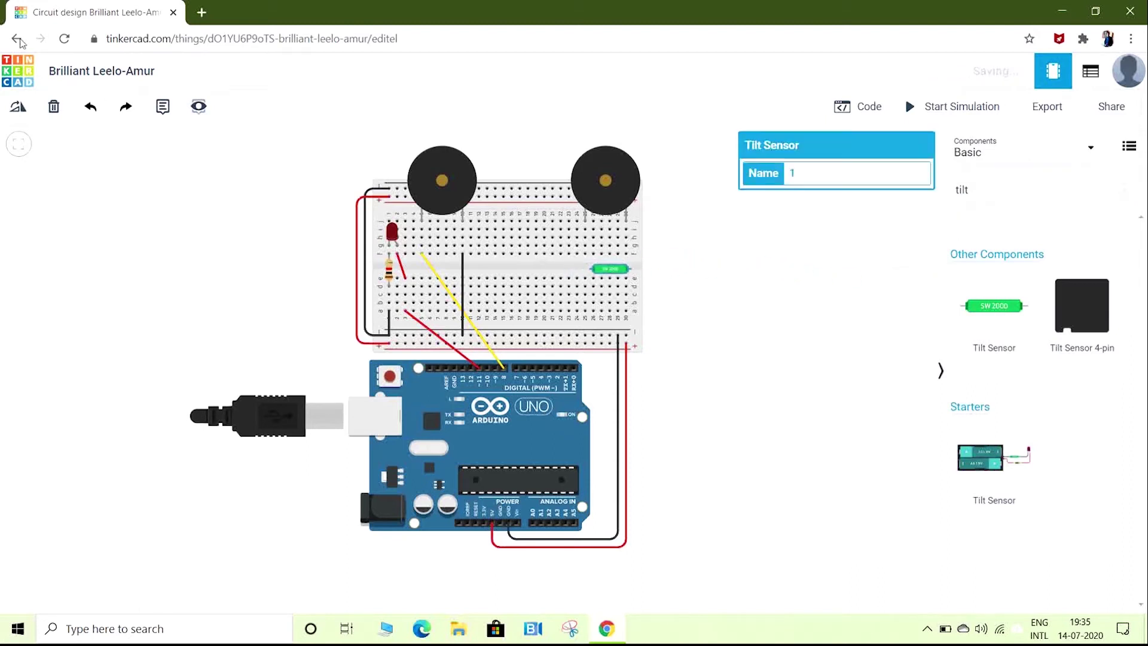
Rotate the tilt sensor to vertical and move it to column 30 so it spans the breadboard's centre gap
click(16, 110)
click(16, 112)
click(16, 111)
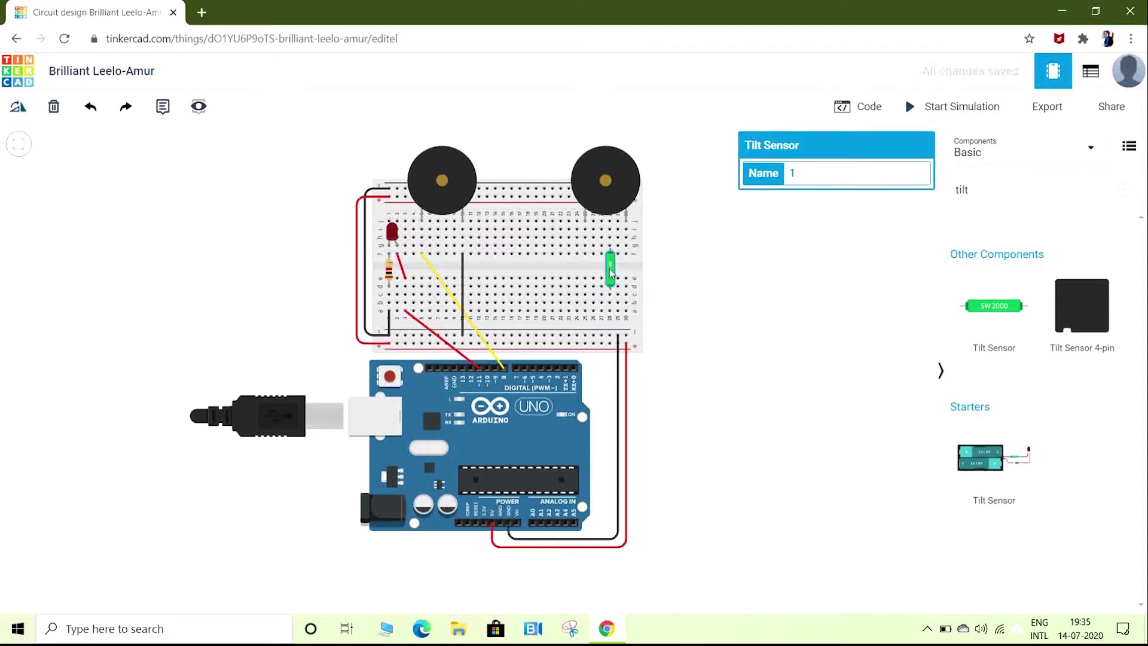
mouse_move(613, 272)
mouse_down()
mouse_move(627, 248)
mouse_move(626, 269)
mouse_up()
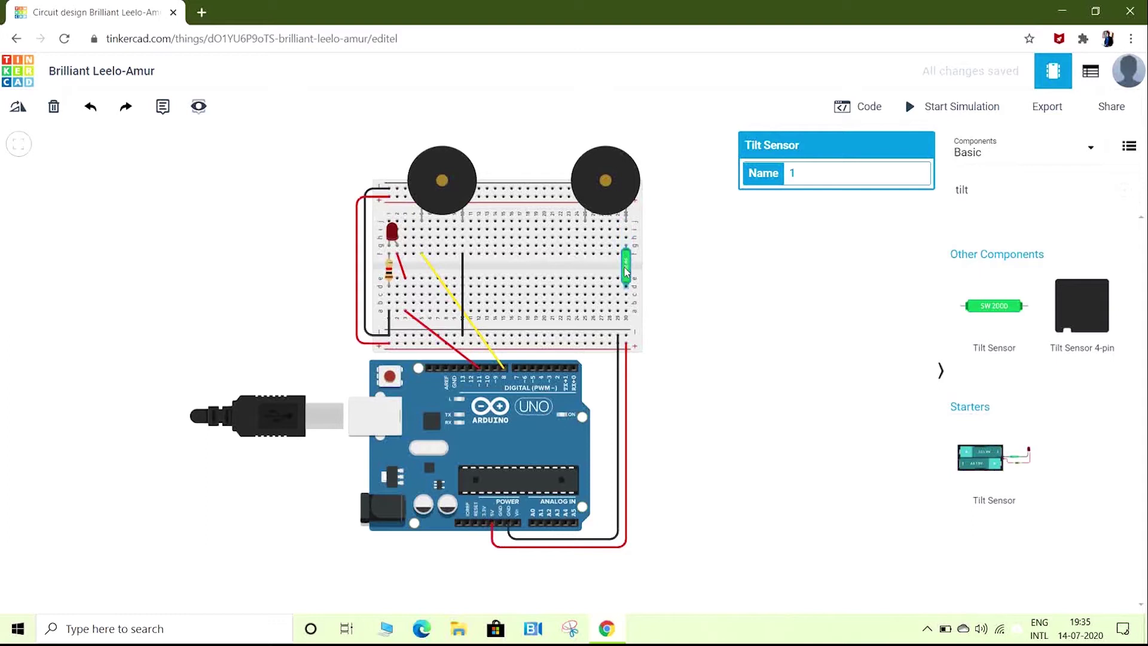
click(718, 285)
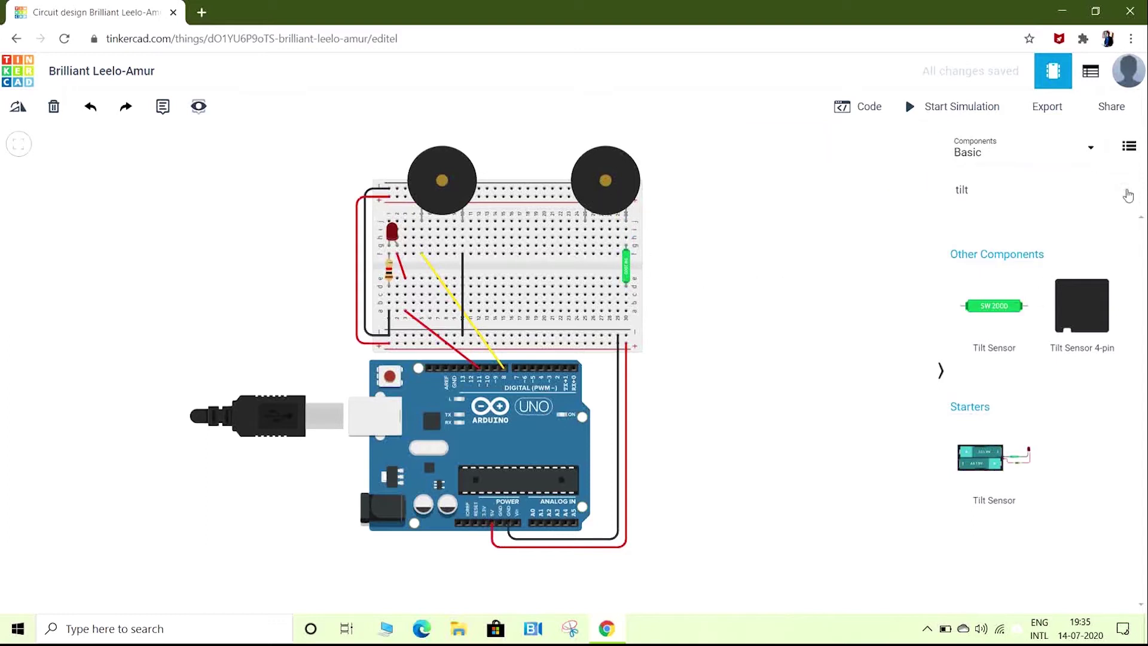
Place a resistor in column 25 across the breadboard's centre gap and set its resistance to 220 Ω
click(1128, 195)
drag(994, 267, 585, 270)
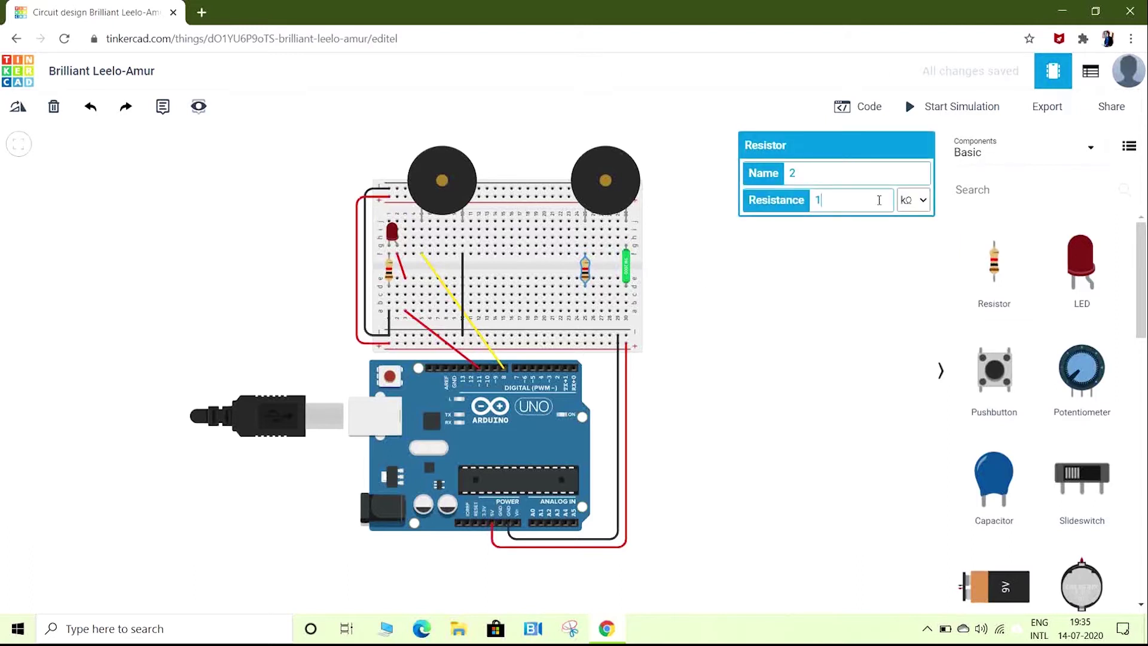
text(220)
click(873, 313)
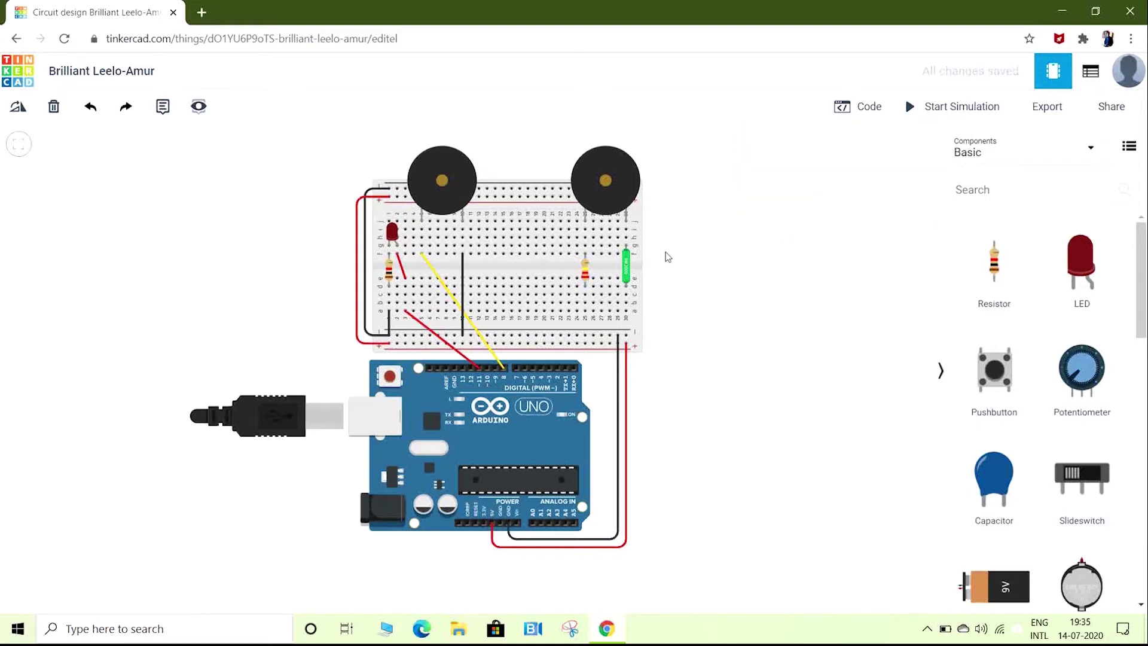
click(586, 269)
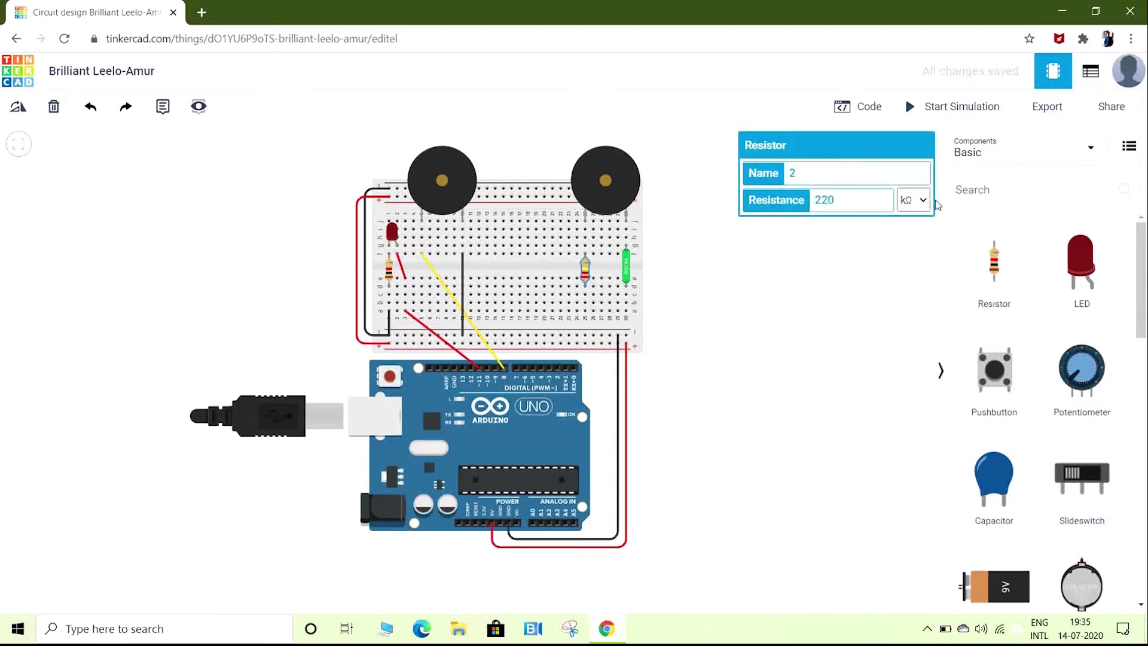
click(921, 199)
click(912, 269)
click(856, 390)
Set the resistance of the LED's resistor in column 1 to 220 Ω
click(390, 273)
text(22)
click(913, 200)
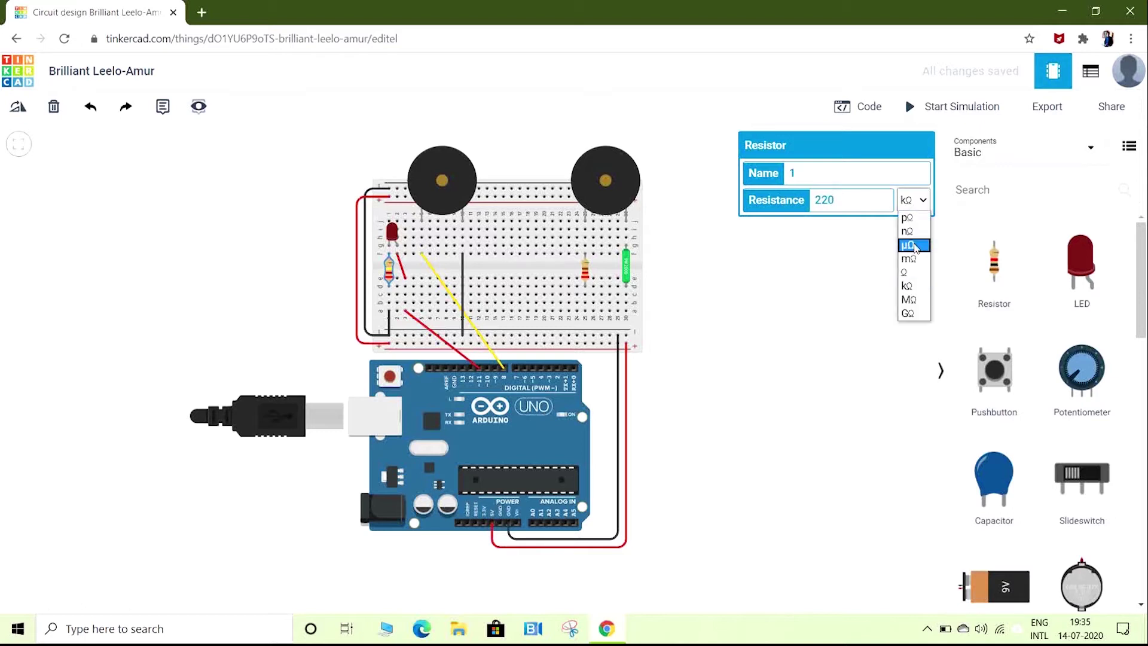
click(912, 269)
click(878, 367)
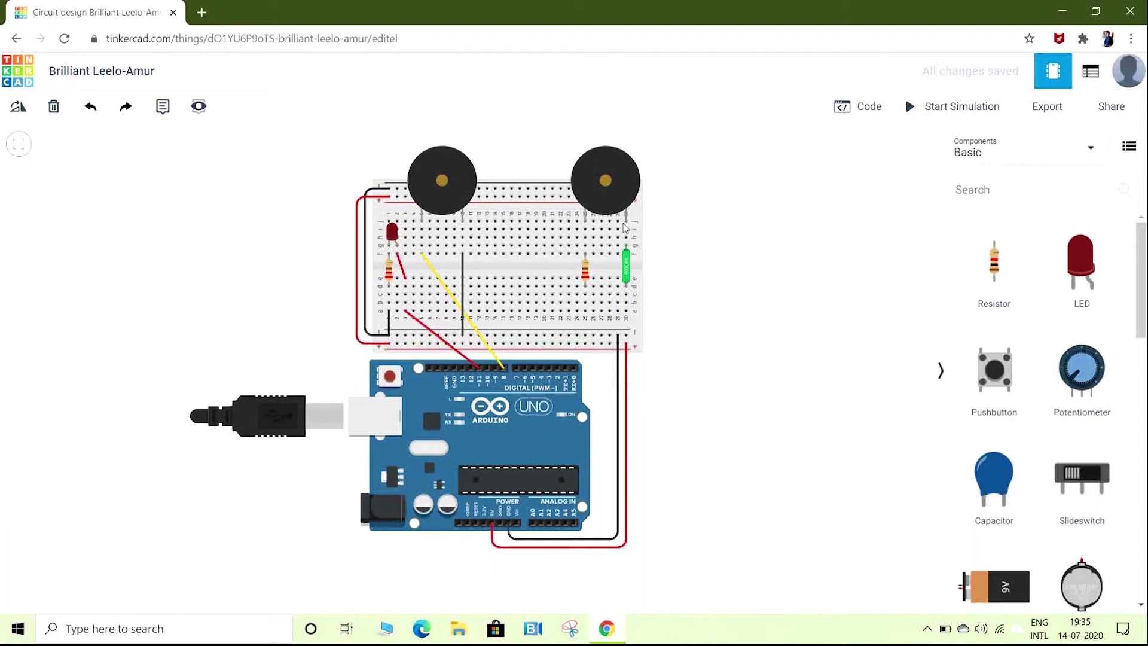
Wire the tilt sensor's column 30 from row b to the lower negative rail and colour the wire black
click(626, 304)
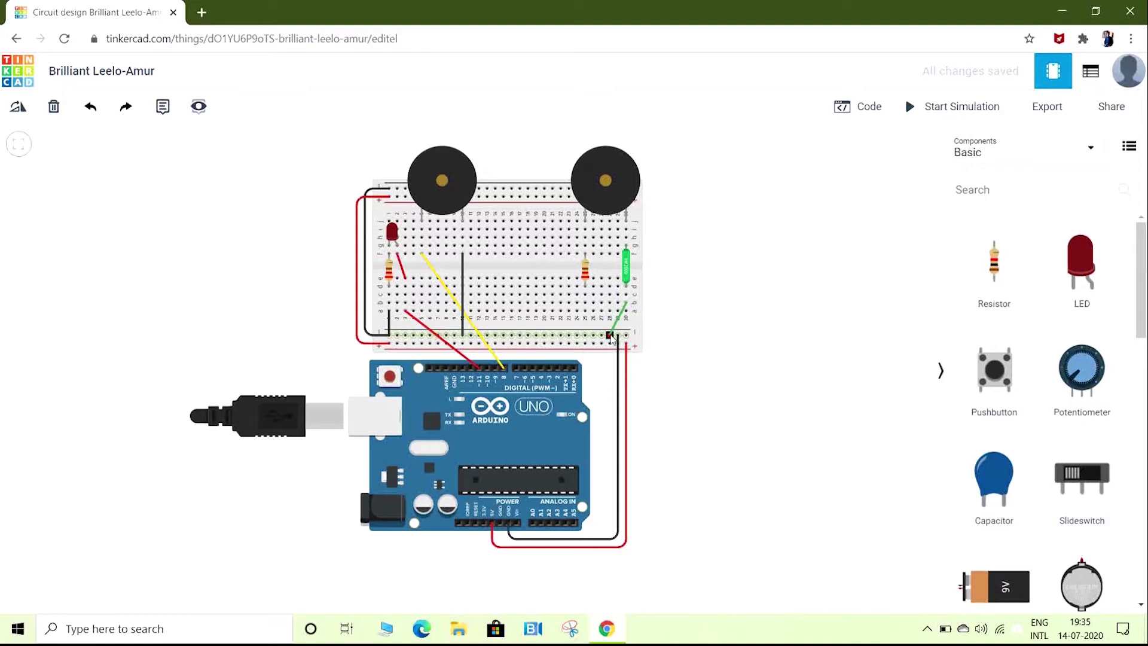
click(610, 336)
click(846, 180)
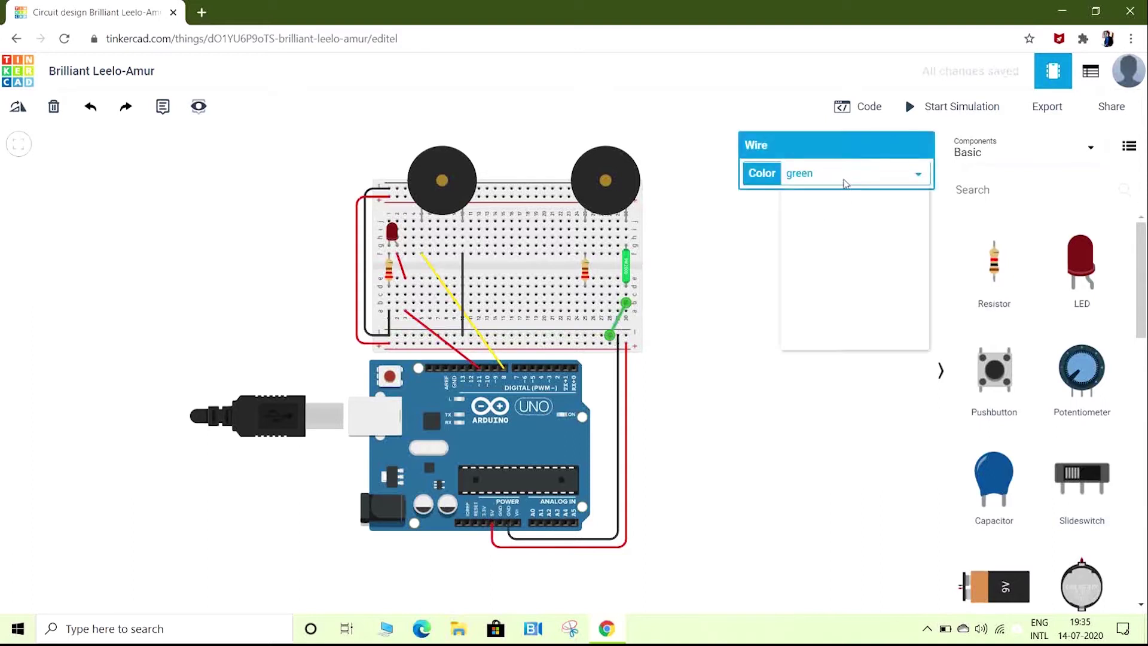
click(840, 190)
click(798, 384)
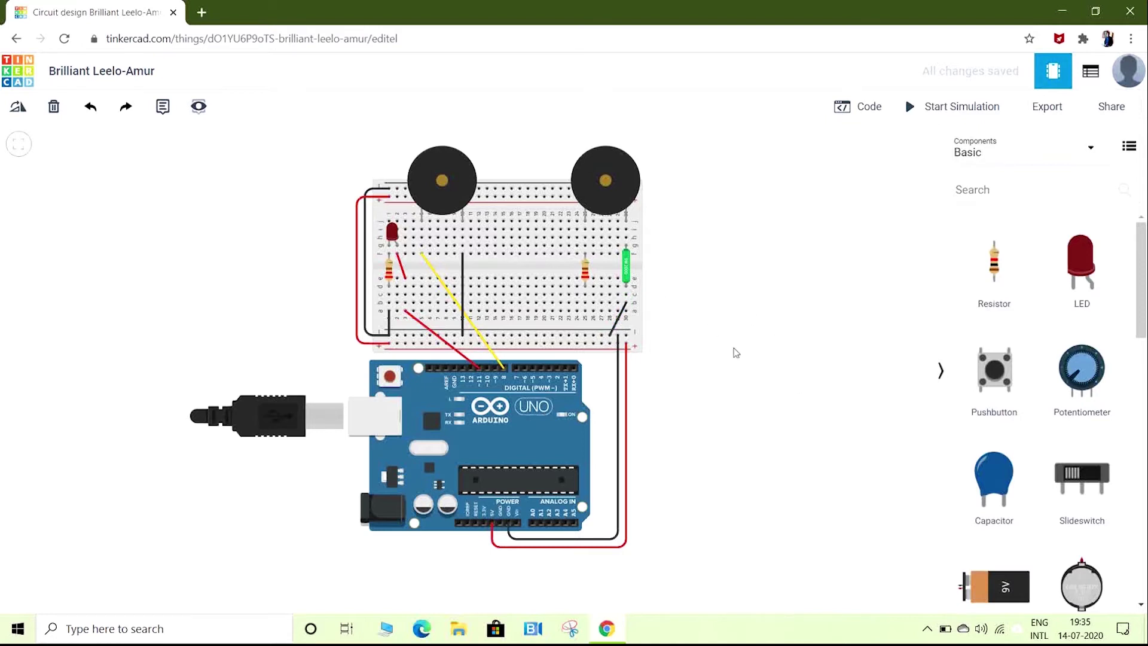
Wire column 25 from row a to the lower positive rail and colour the wire red
click(585, 312)
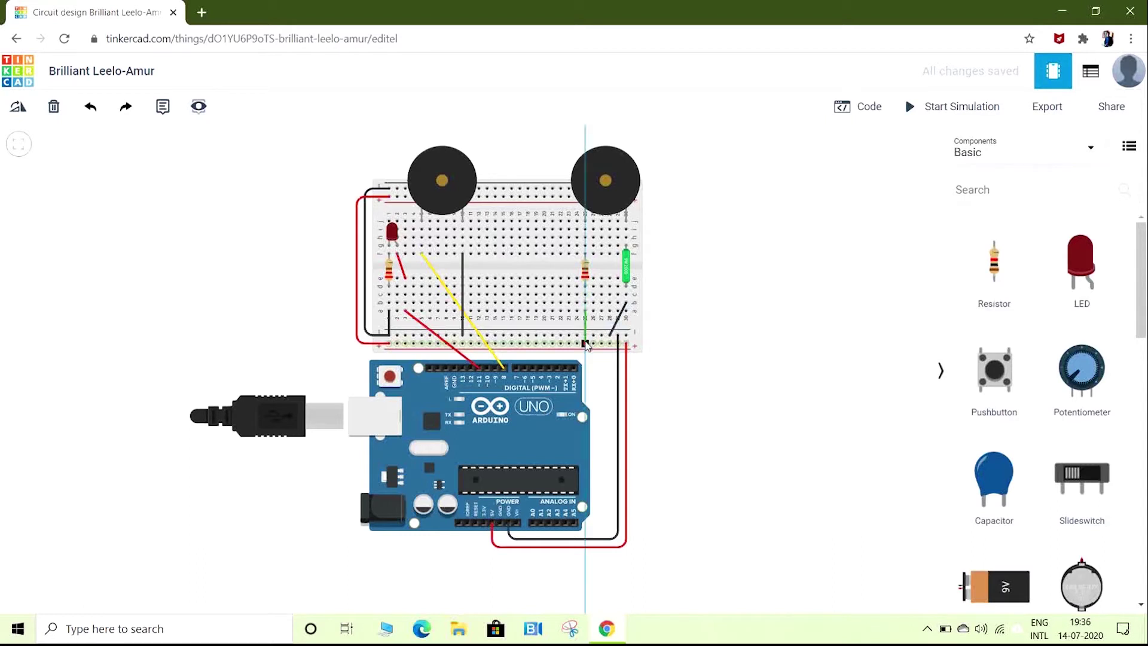
click(585, 345)
click(825, 174)
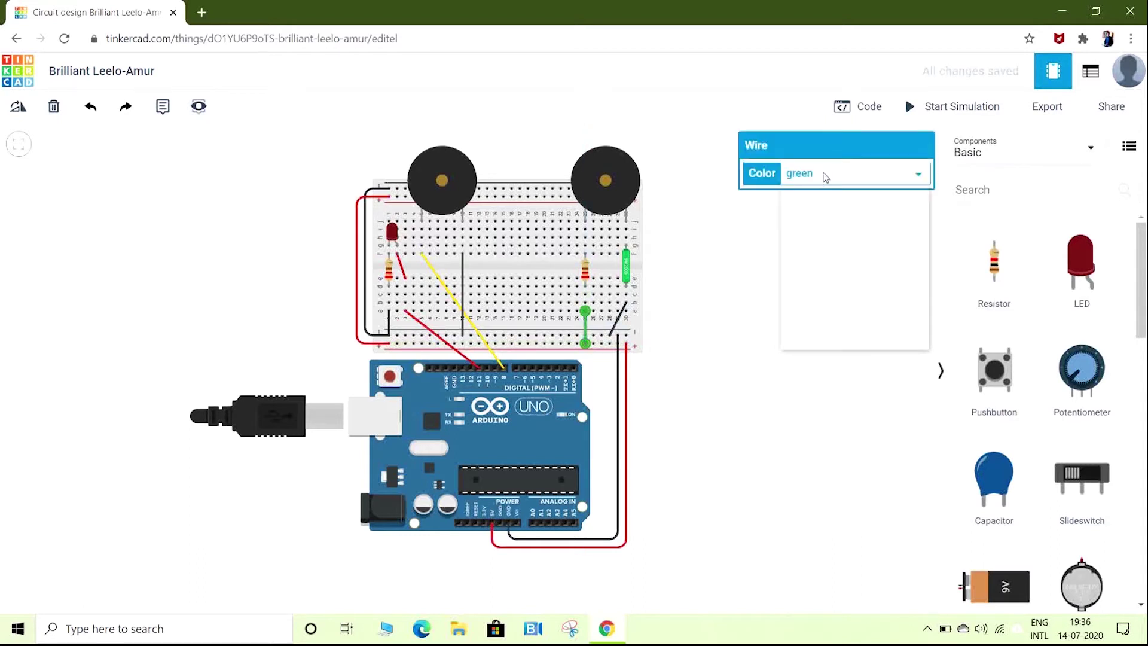
click(825, 204)
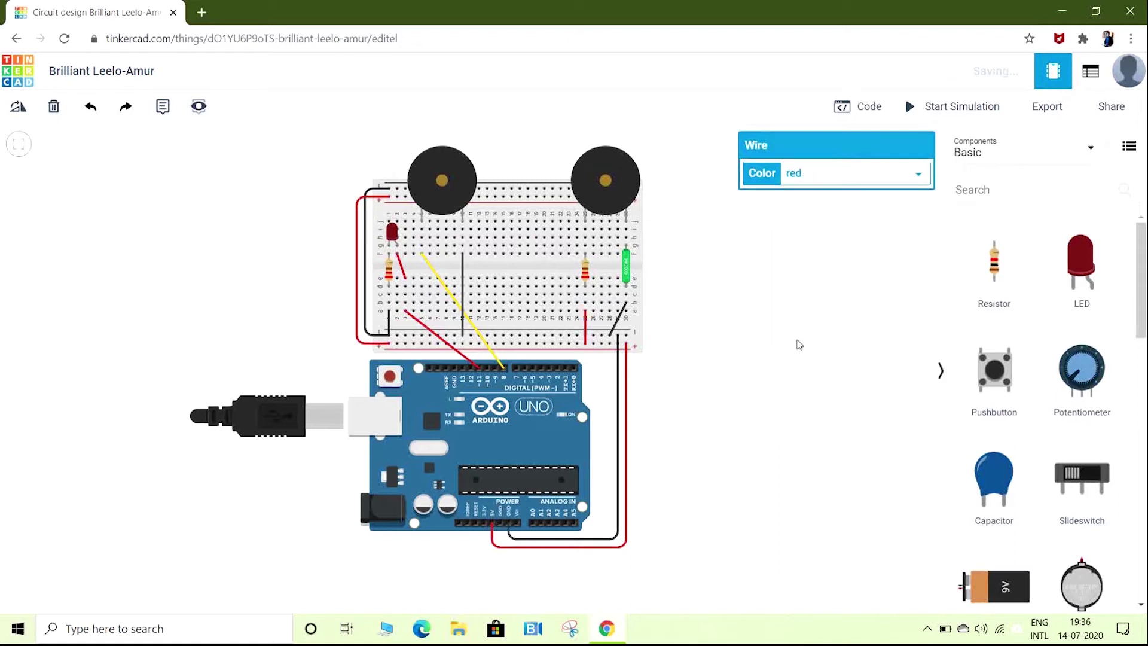
click(733, 344)
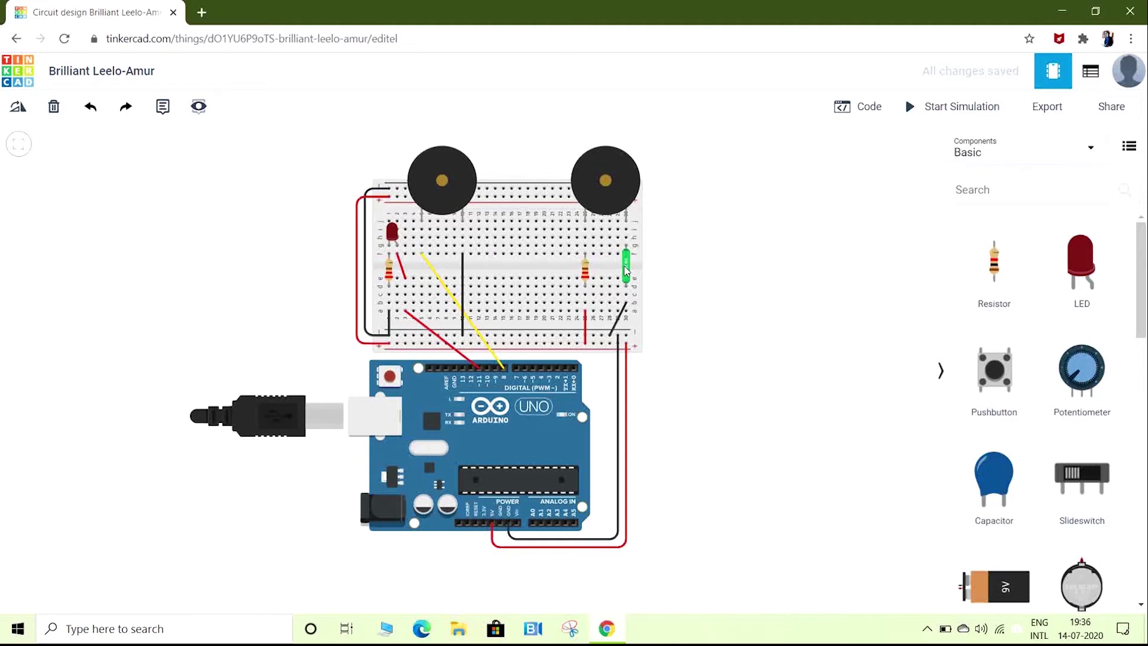
Search the components for a photoresistor and place it above the breadboard between the two piezos
click(1010, 194)
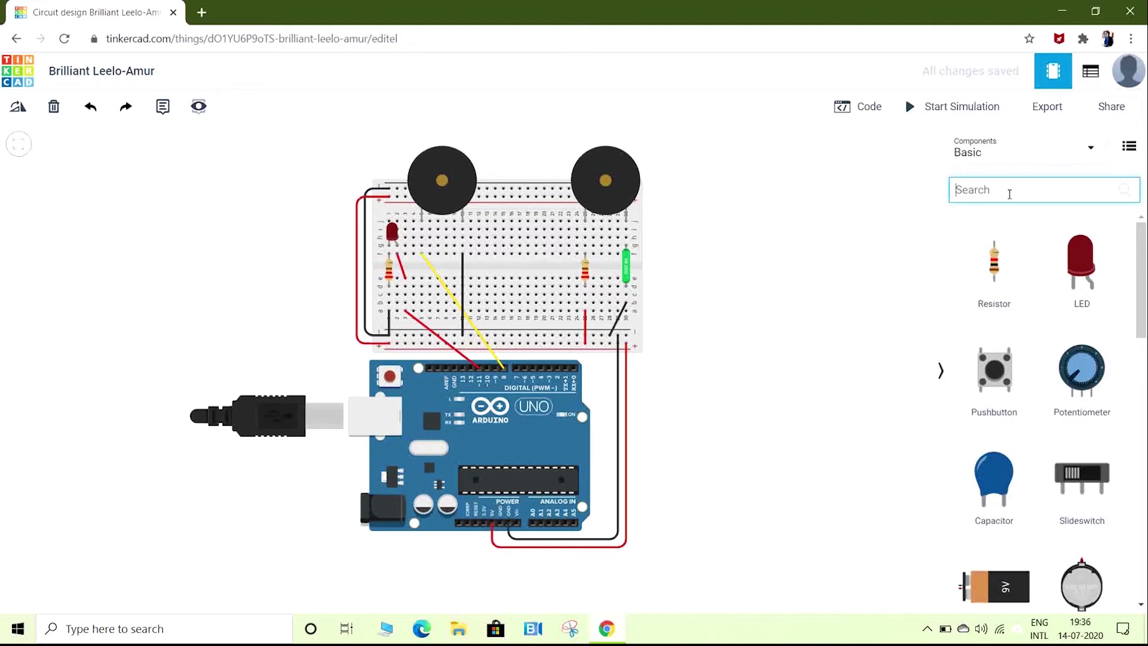
text(pho)
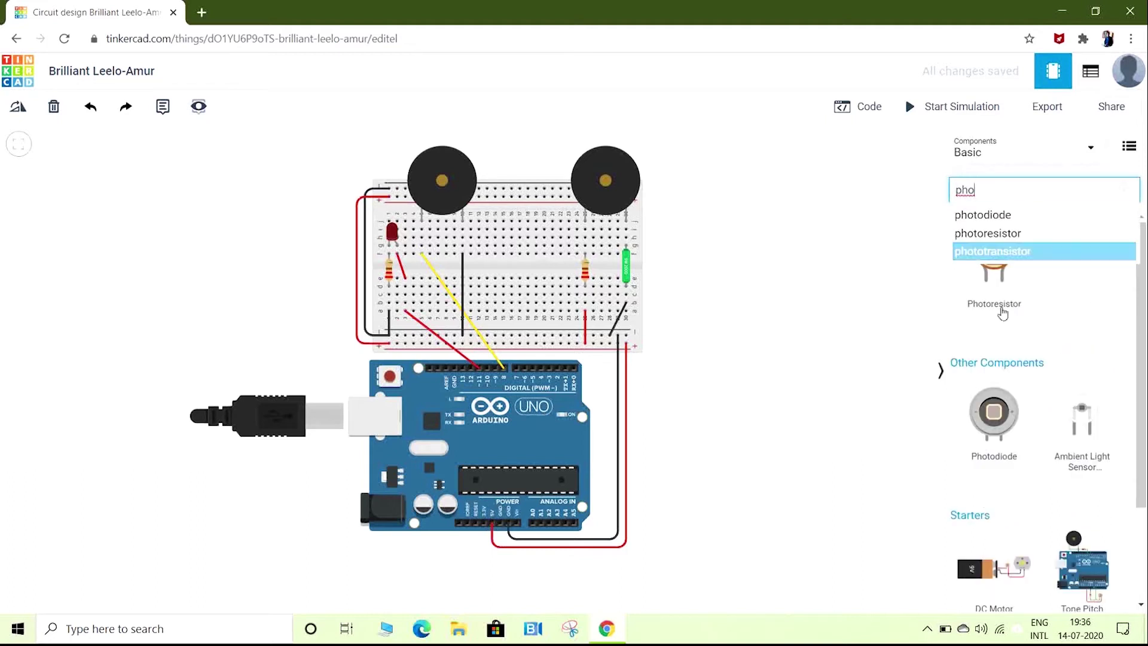
click(981, 288)
drag(985, 272, 524, 161)
click(757, 253)
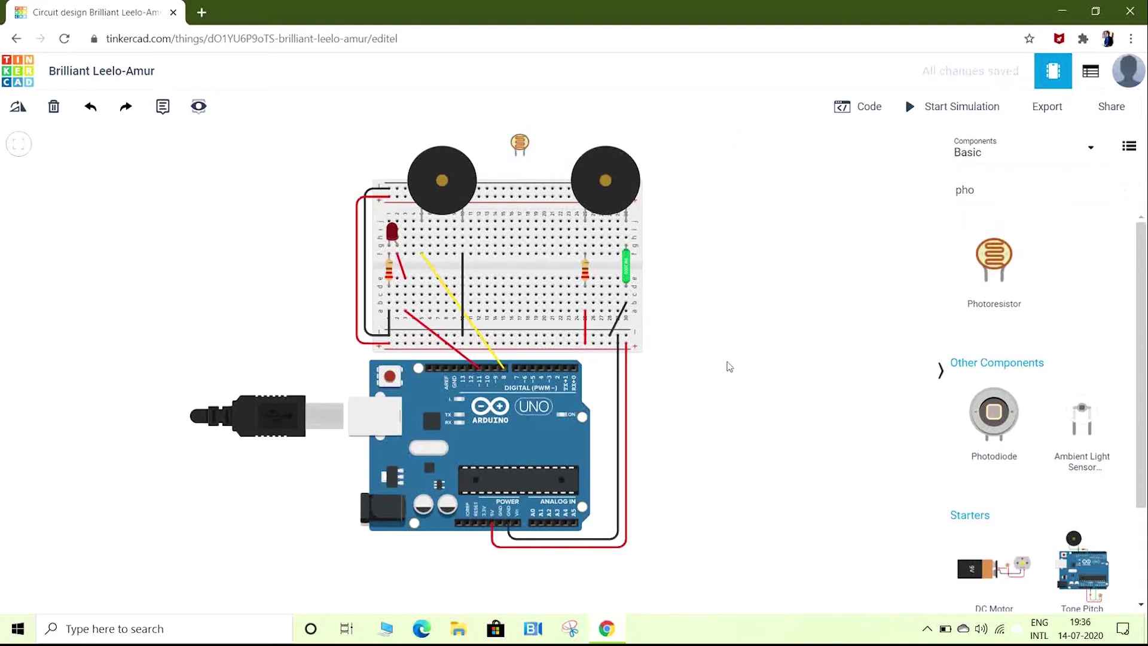
Wire the photoresistor's right terminal to the lower positive rail and colour the wire red
click(524, 156)
click(528, 345)
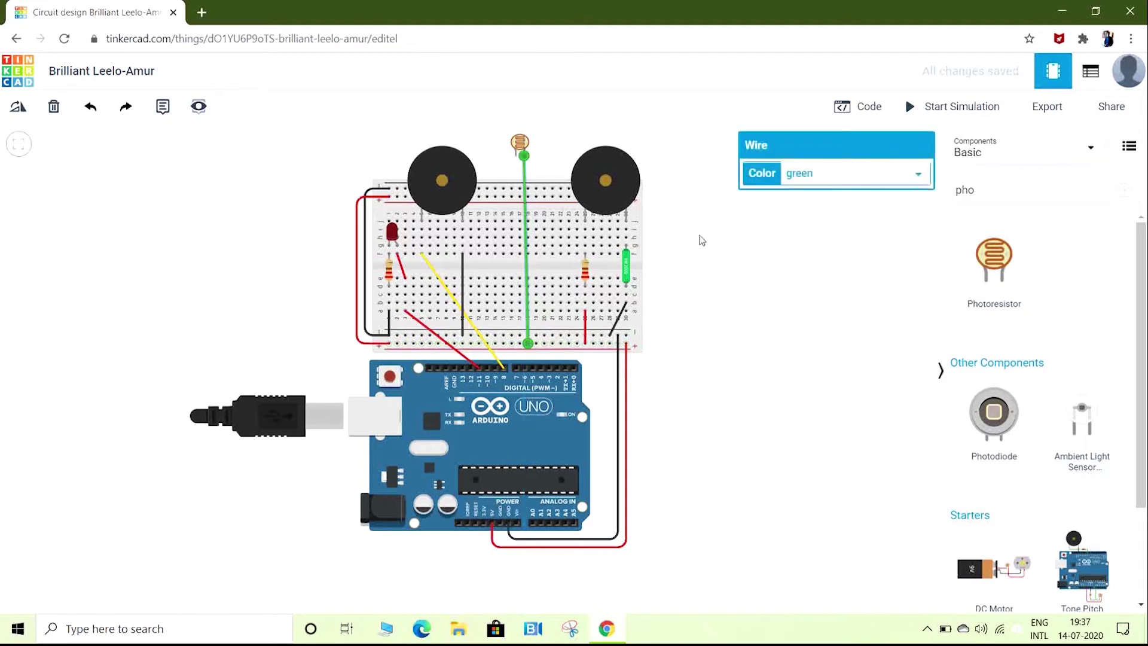
click(895, 178)
click(886, 204)
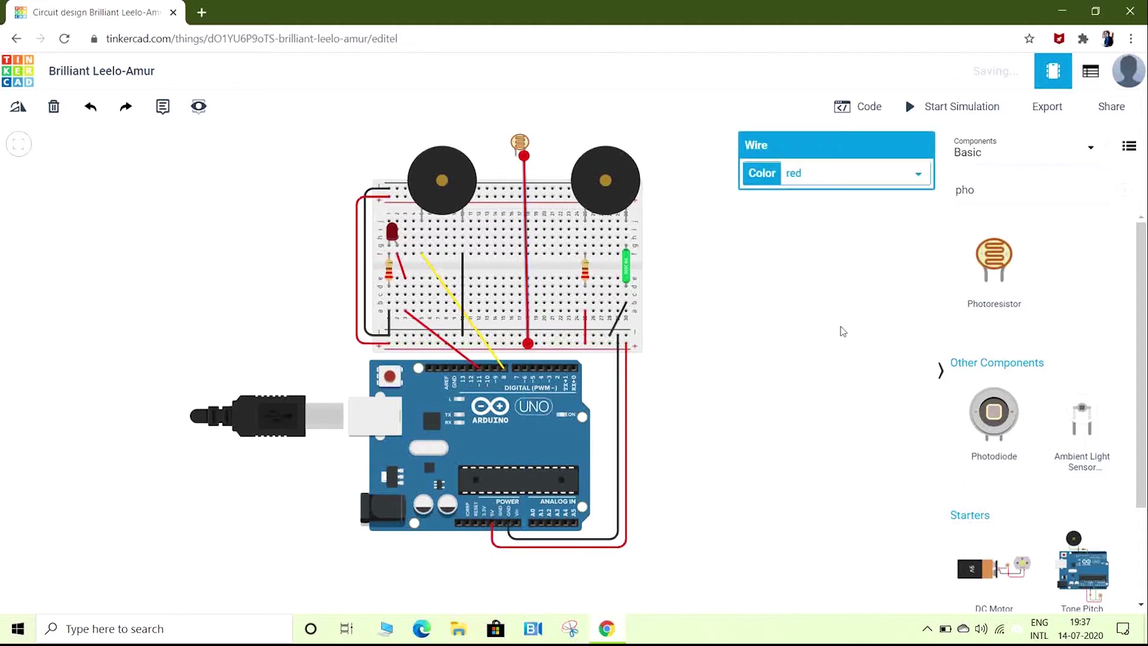
click(838, 328)
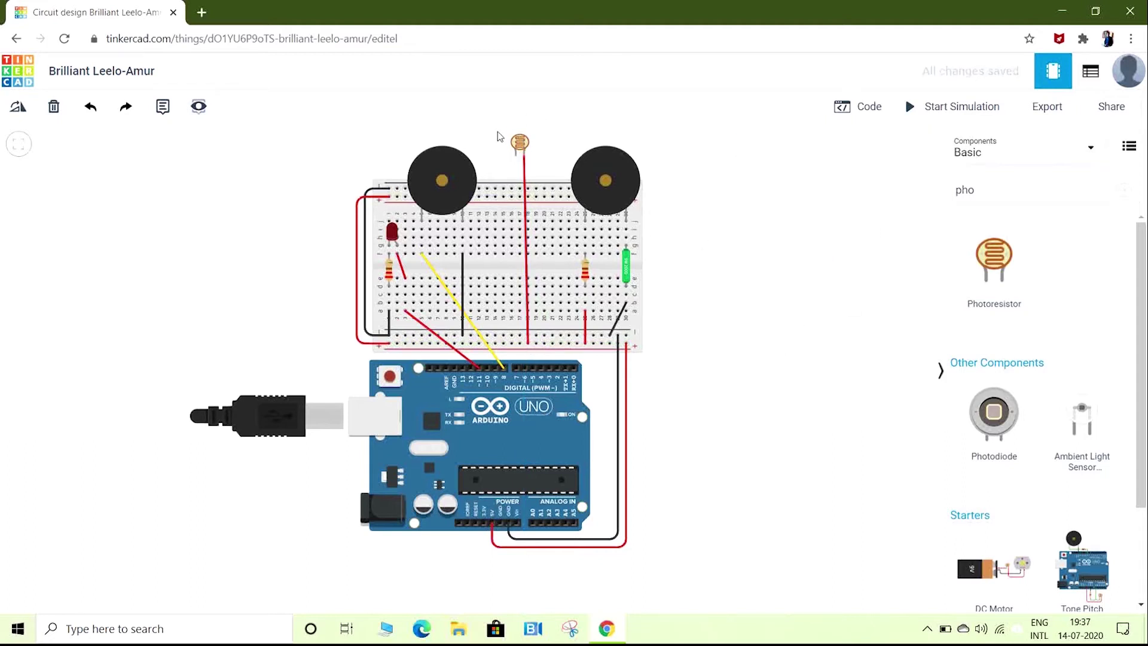
Wire the photoresistor's left terminal to column 17, row j, and colour the wire black
click(516, 161)
click(520, 221)
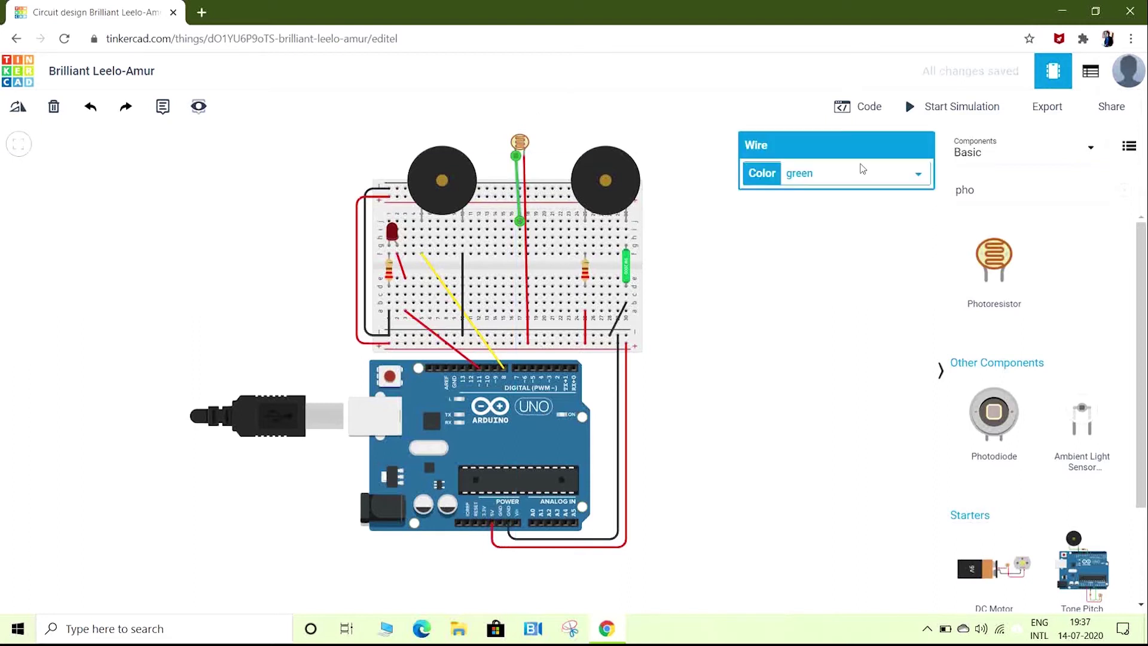
click(855, 173)
click(855, 190)
click(842, 259)
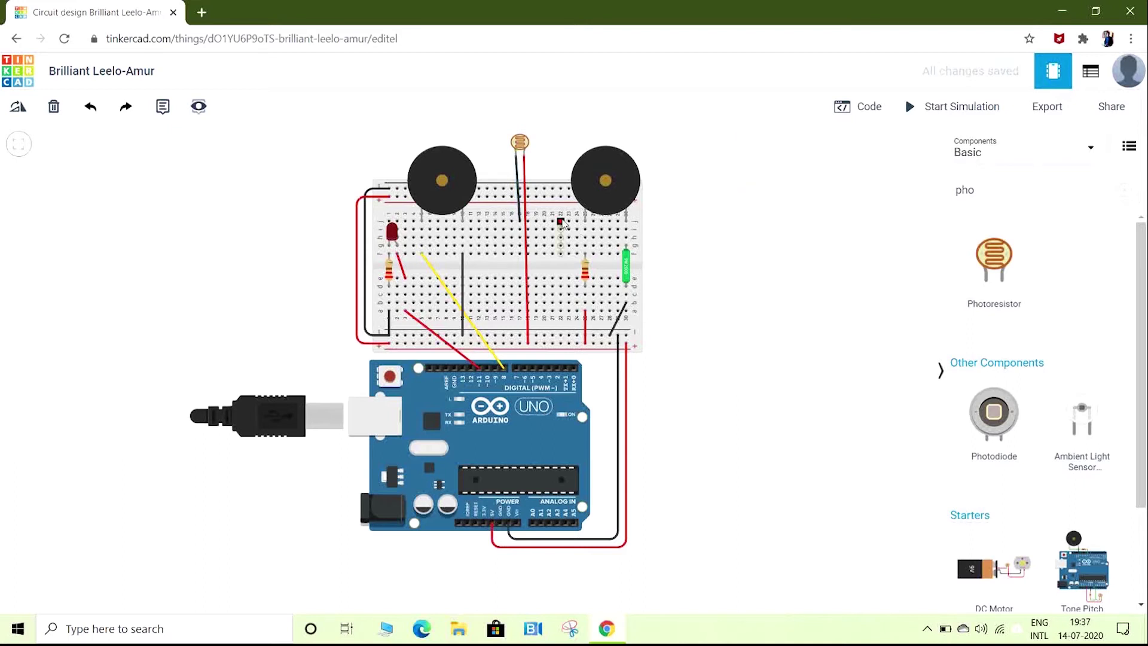
Place a resistor in column 17 across the breadboard's centre gap and set its resistance to 220 Ω
click(1028, 191)
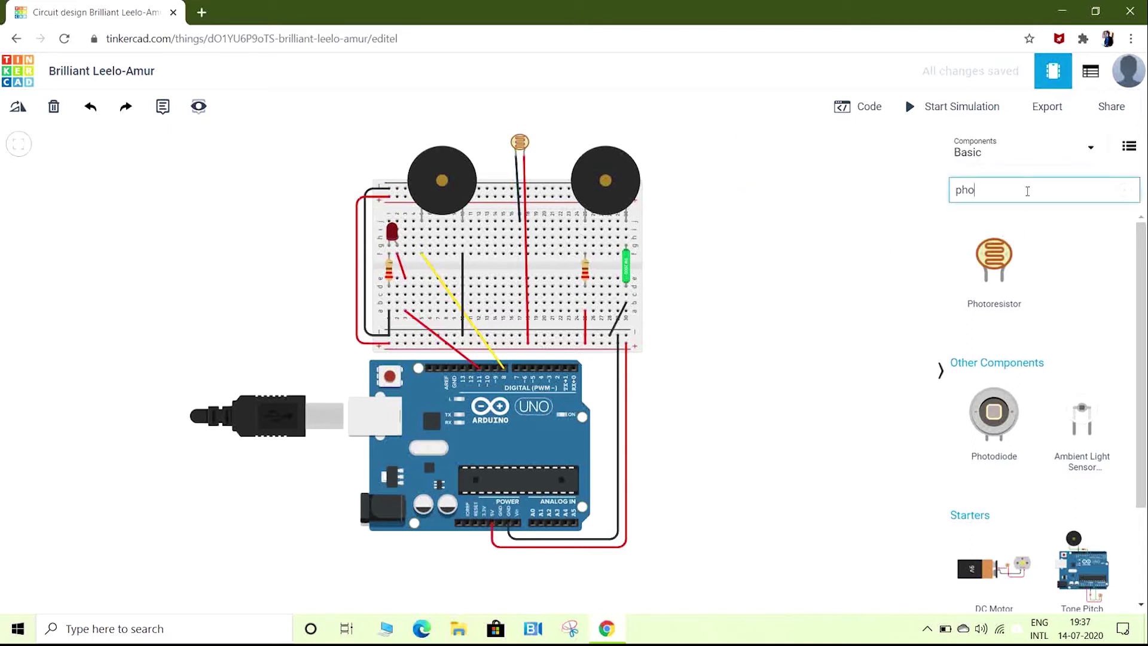
click(1125, 189)
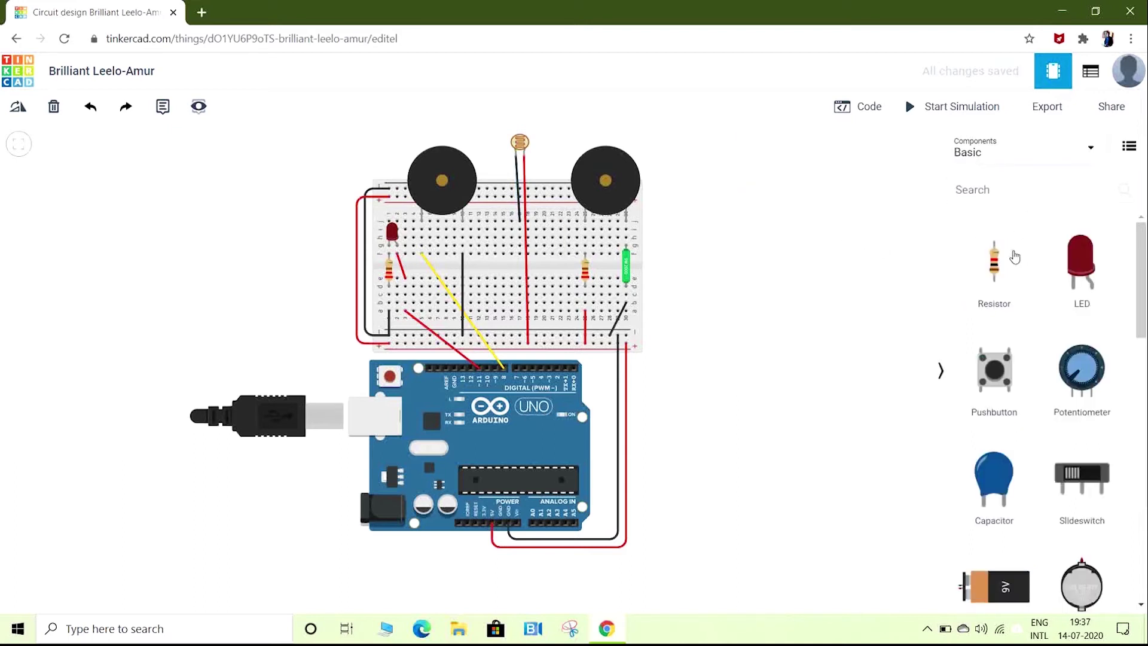
drag(1008, 261, 525, 270)
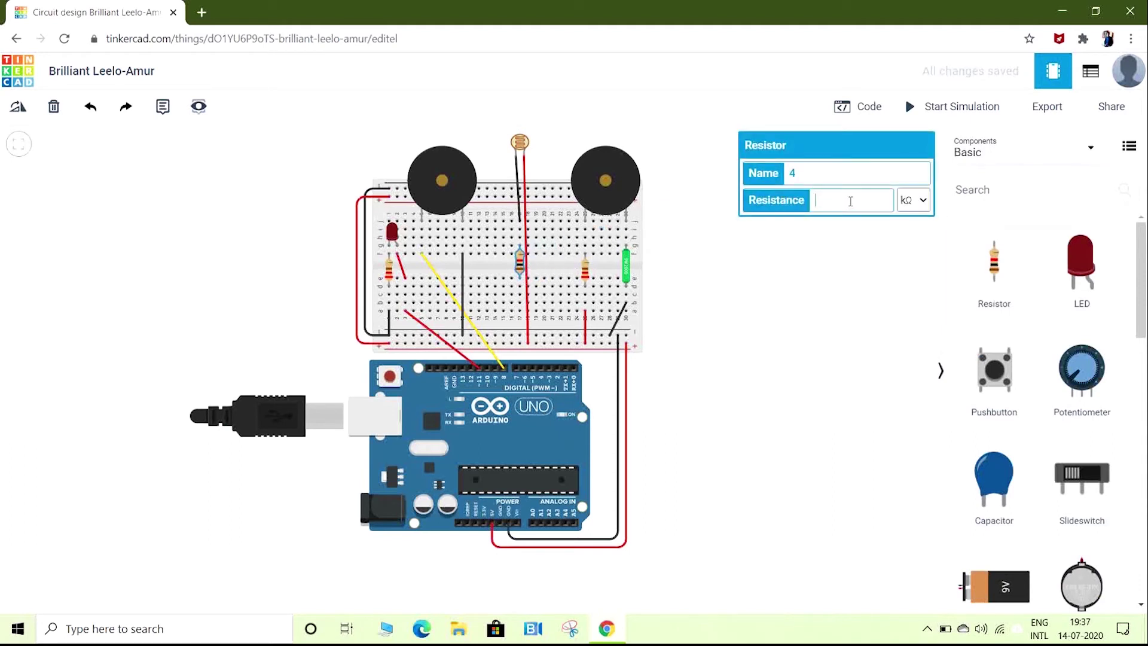
text(220)
click(914, 201)
click(904, 272)
click(861, 354)
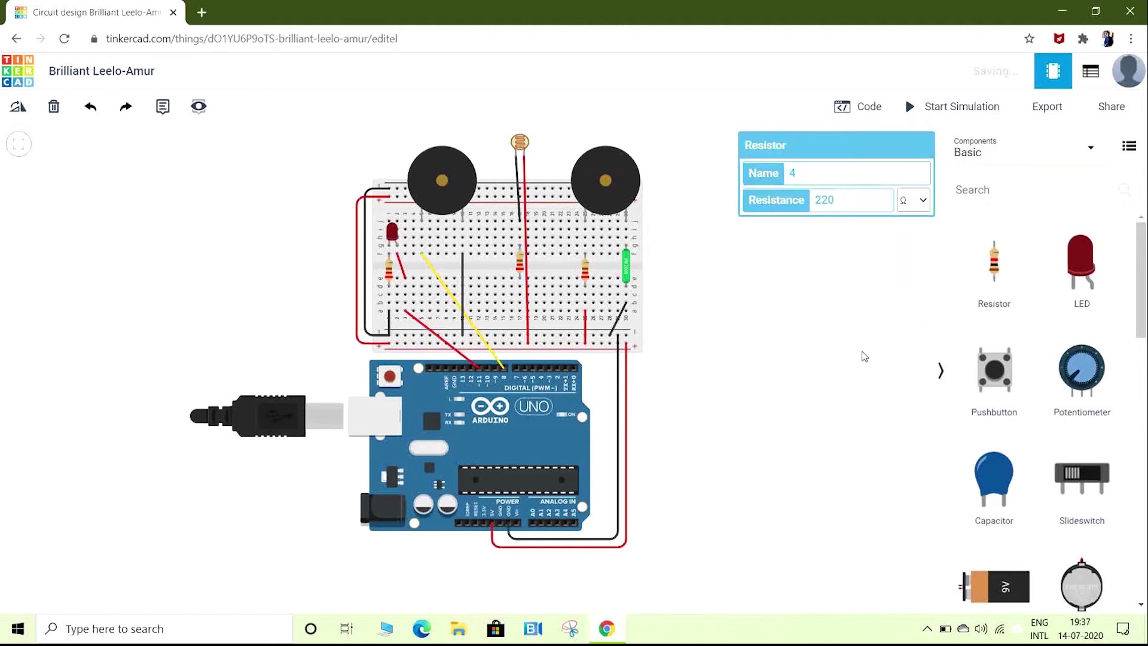
Wire column 17 from row a to the lower negative rail and colour the wire black
click(520, 312)
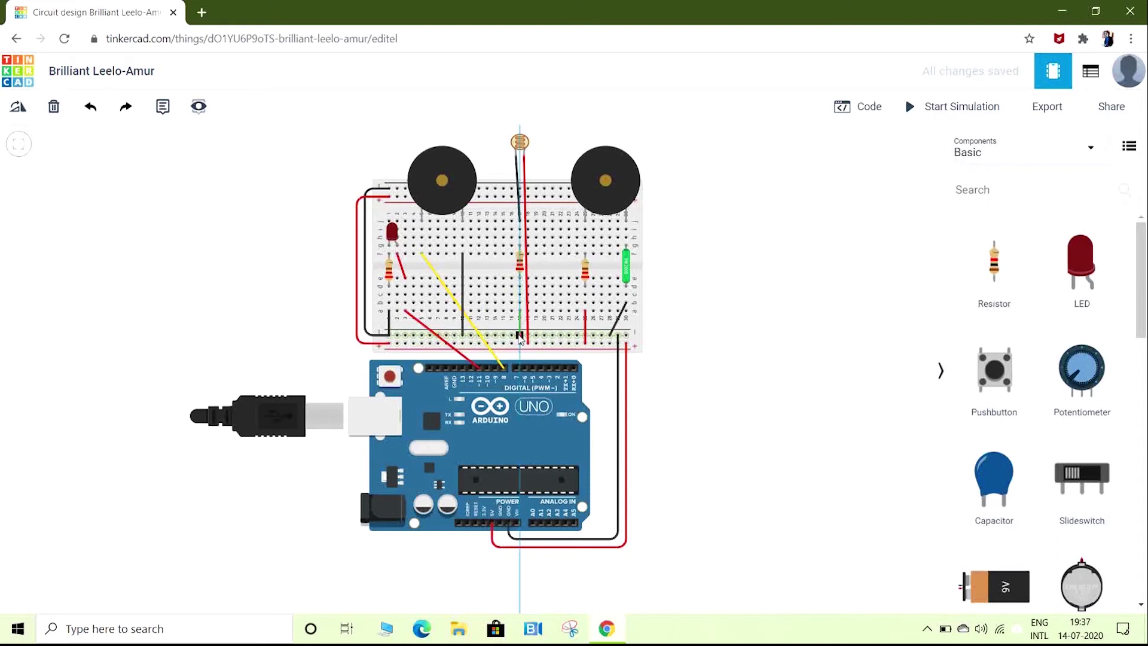
click(520, 335)
click(823, 173)
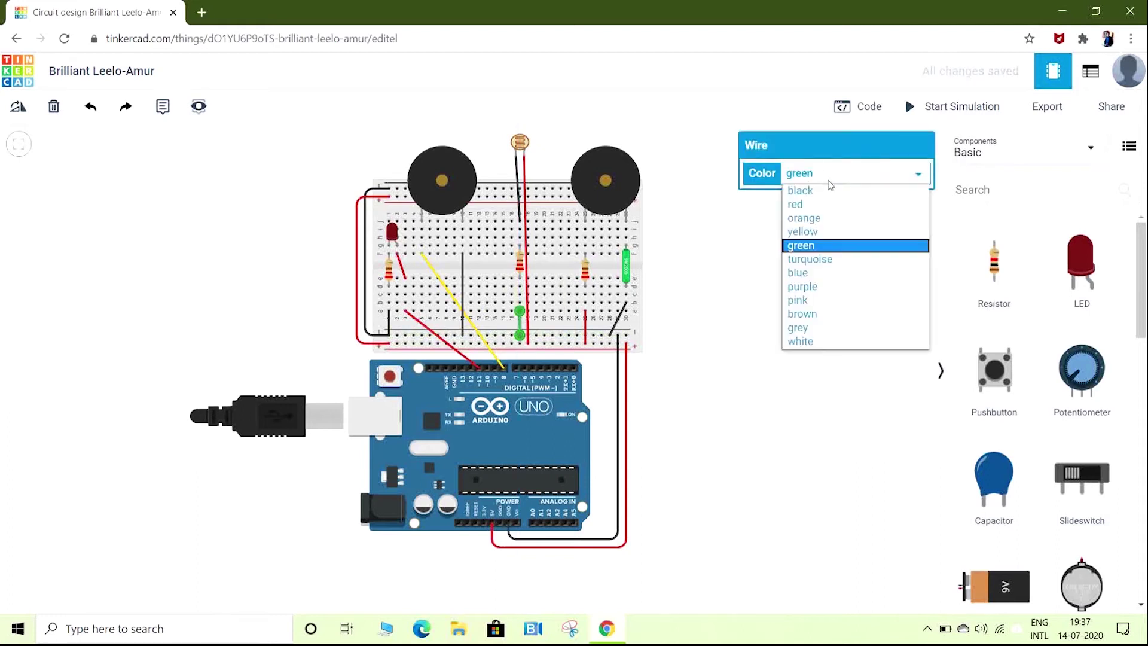
click(800, 191)
click(823, 317)
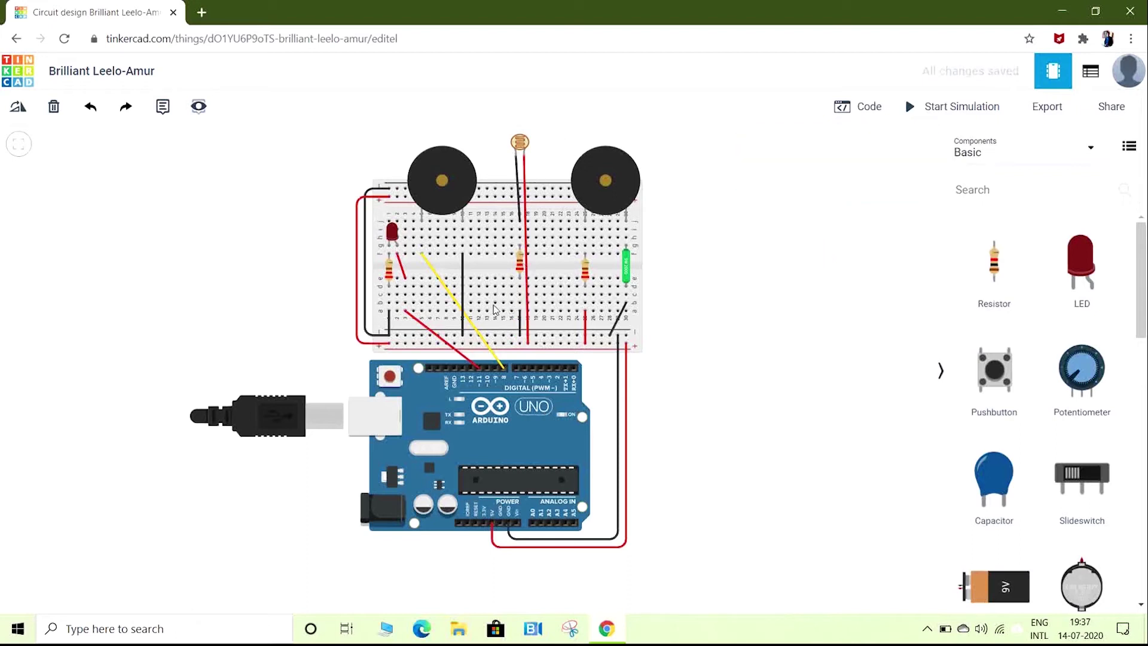
Wire the photoresistor's left terminal around the outside of the breadboard to Arduino pin A0 and colour the wire yellow
click(515, 157)
click(494, 157)
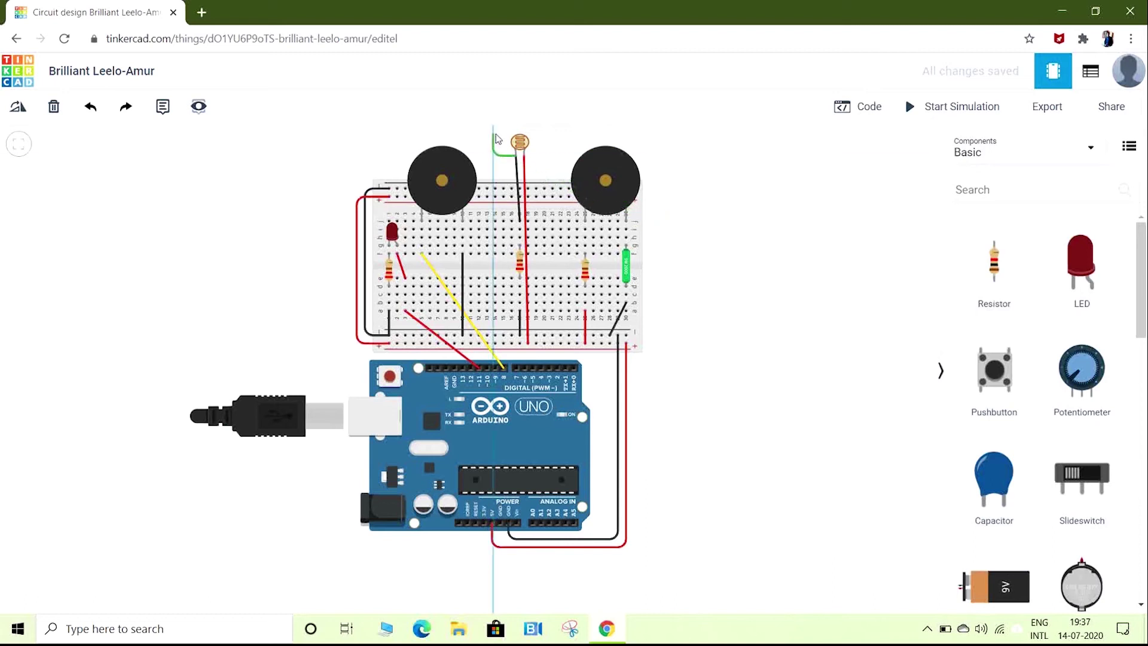
click(496, 133)
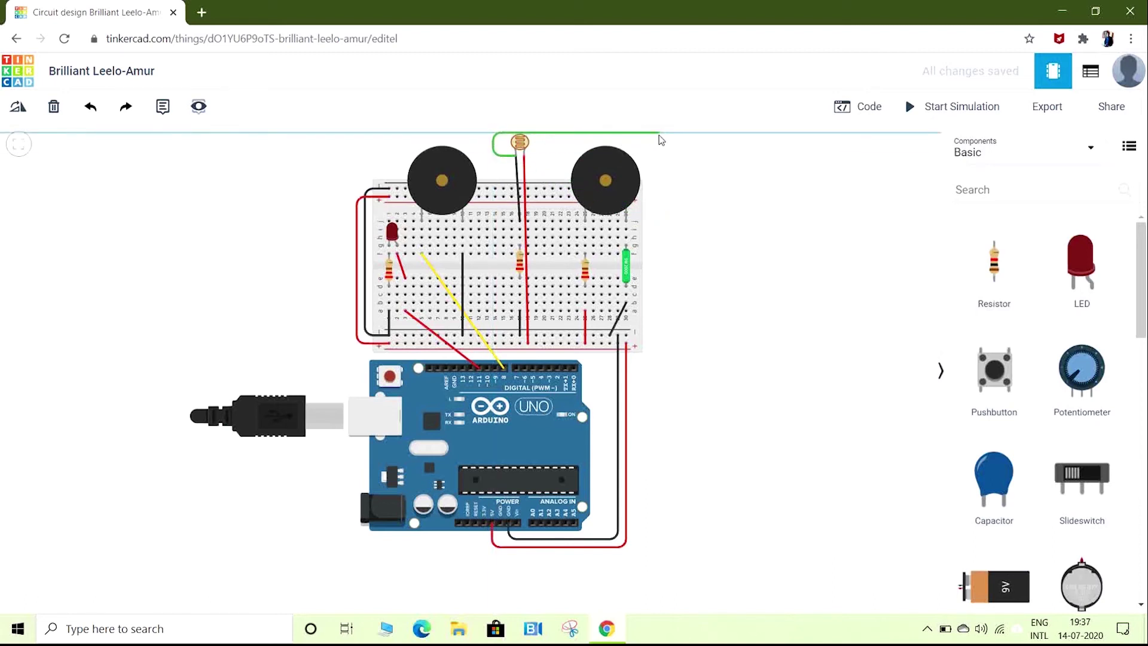
click(659, 134)
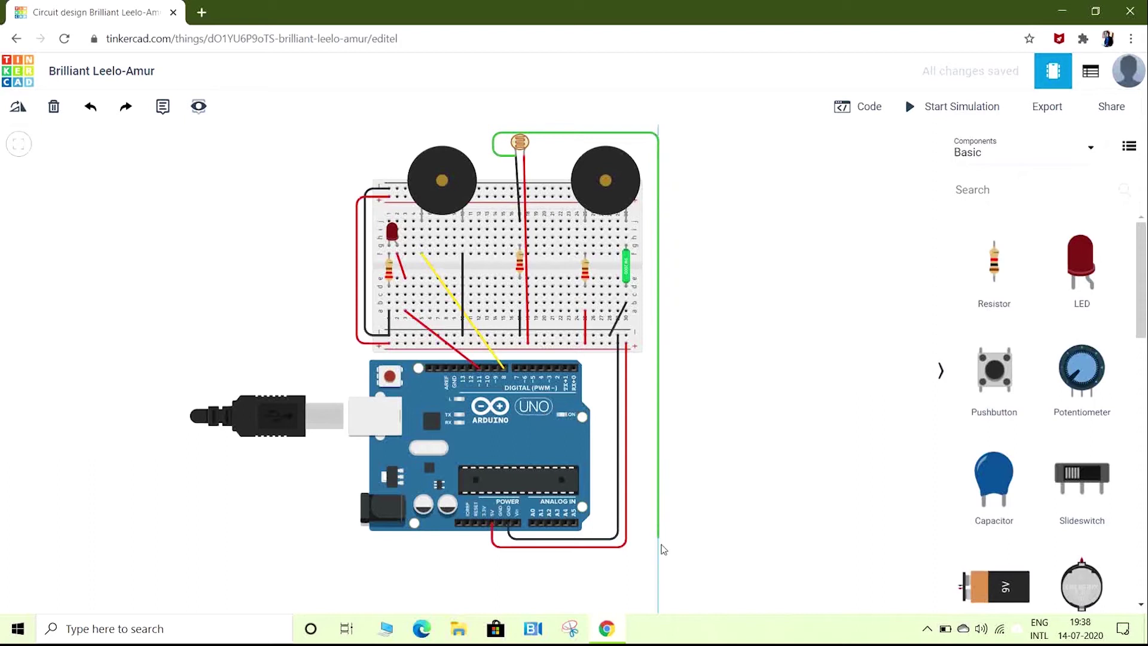
click(658, 566)
click(530, 566)
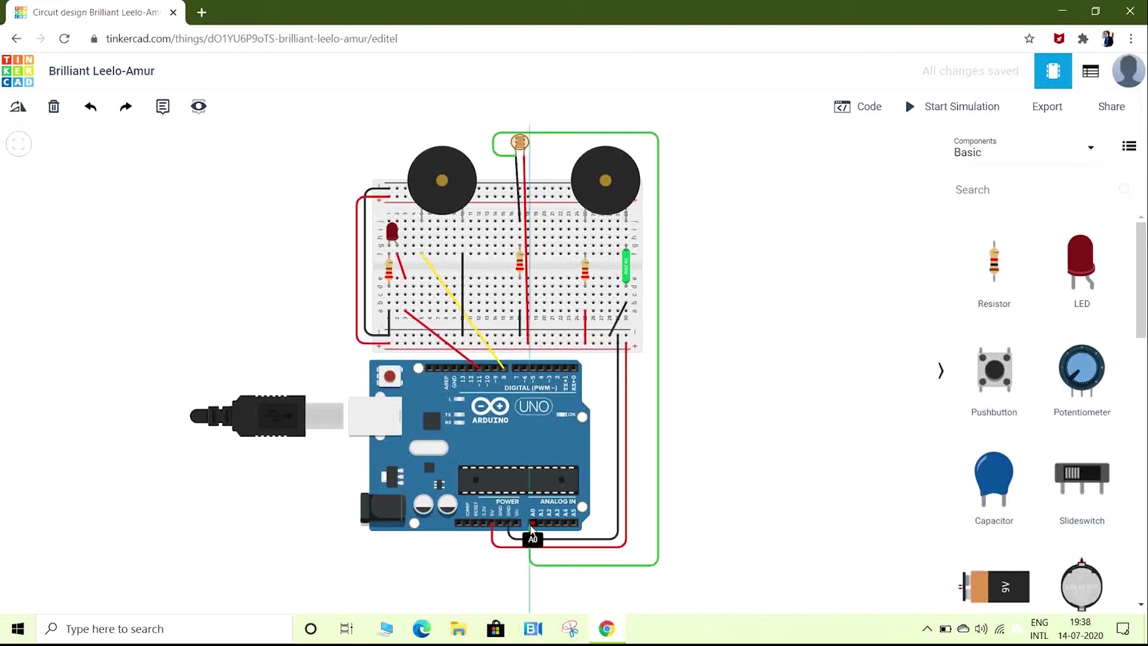
click(532, 525)
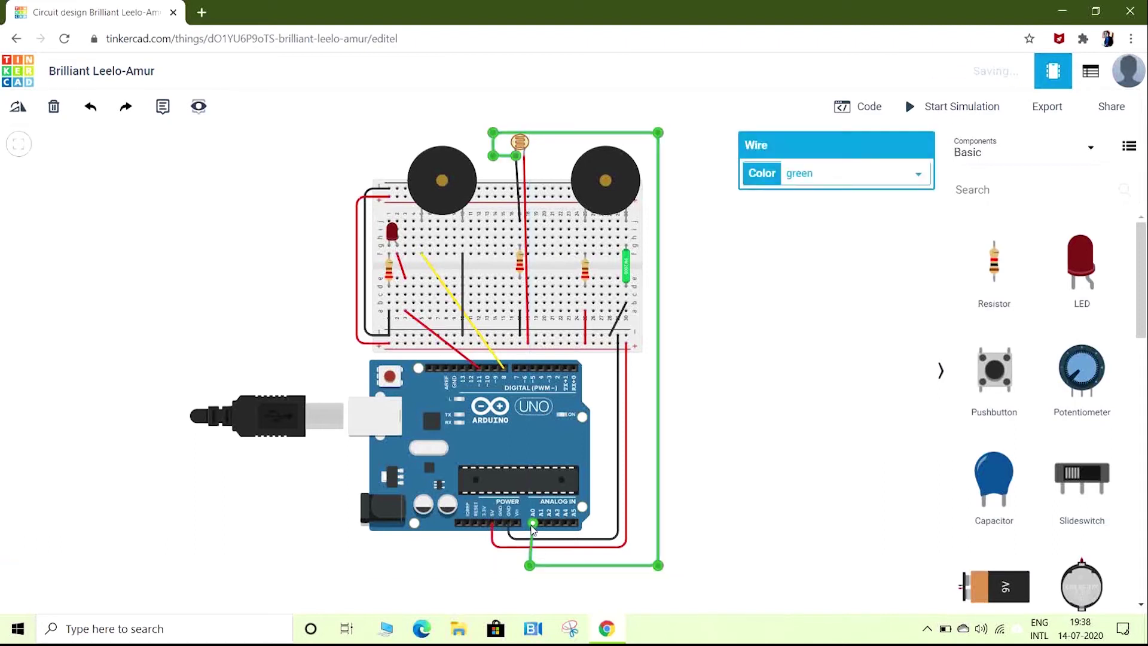
click(806, 181)
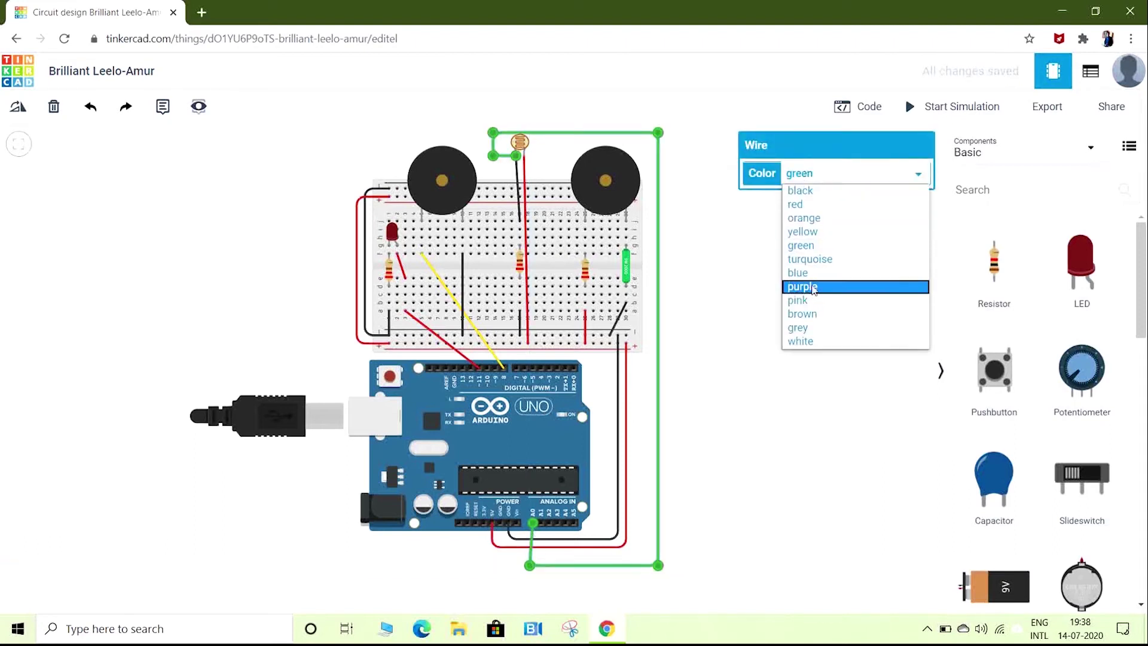
click(823, 232)
click(823, 342)
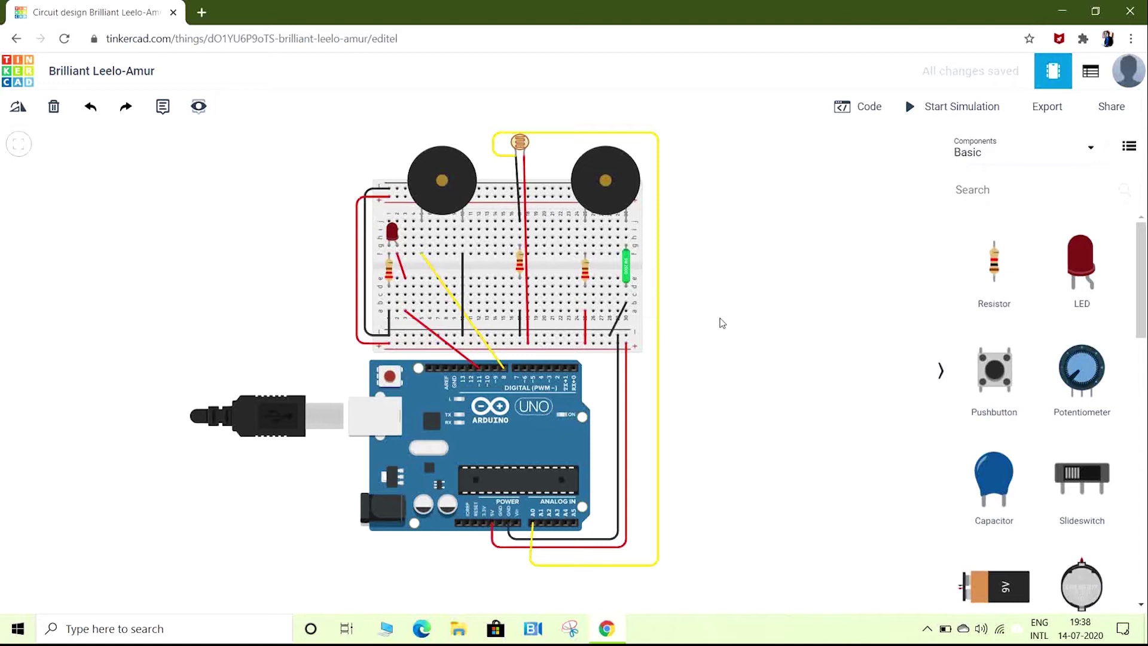
Open the block code editor for the Arduino Uno
scroll(720, 323, down, 1)
click(857, 107)
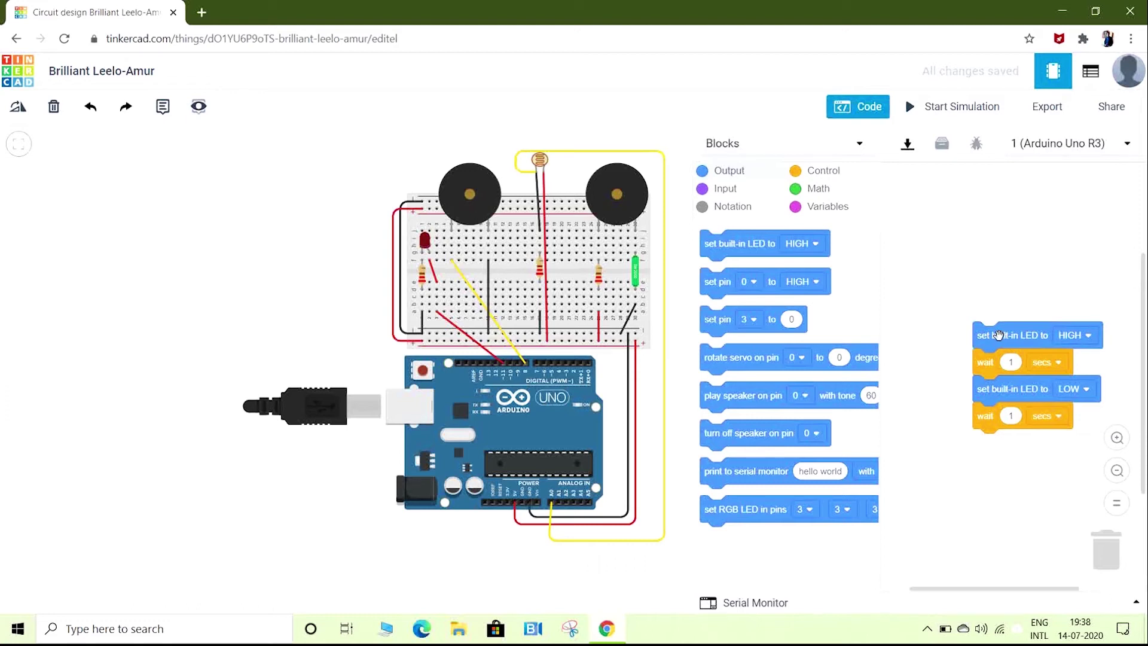
Delete the default built-in LED blink blocks and create a variable named sensorvalue
drag(998, 335, 1121, 560)
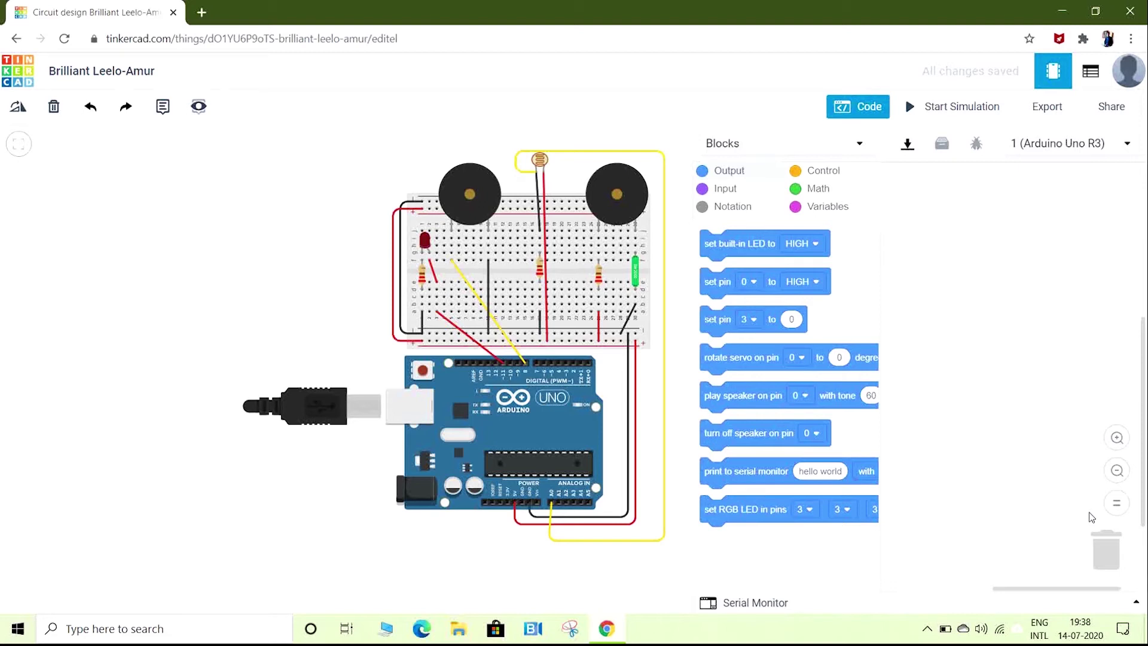
click(799, 207)
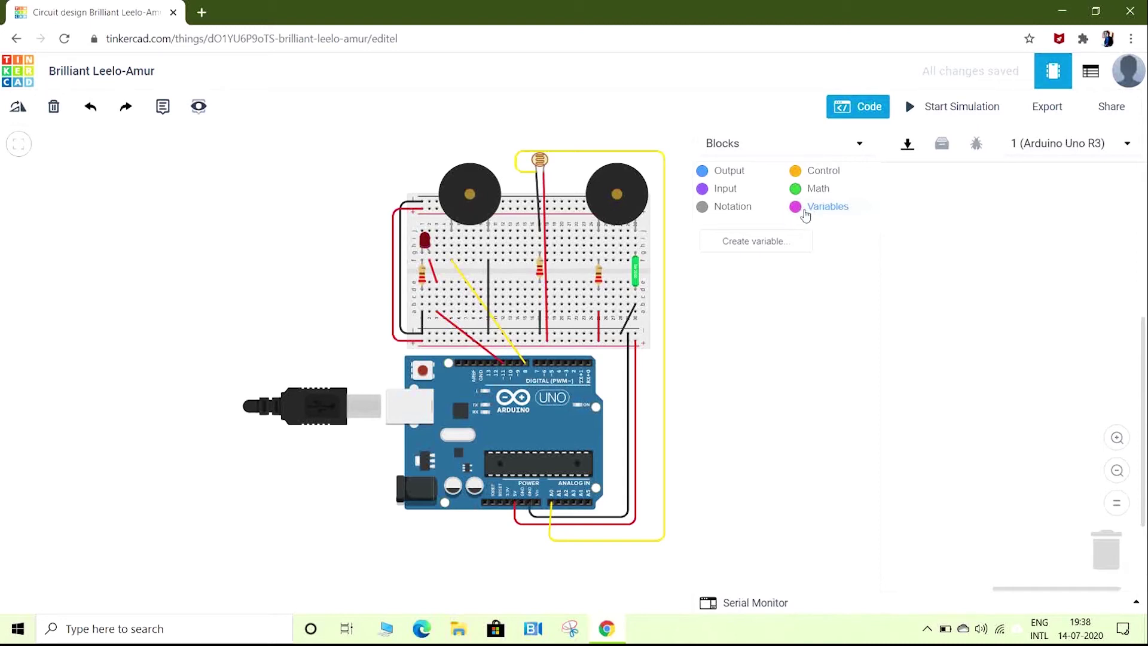
click(775, 244)
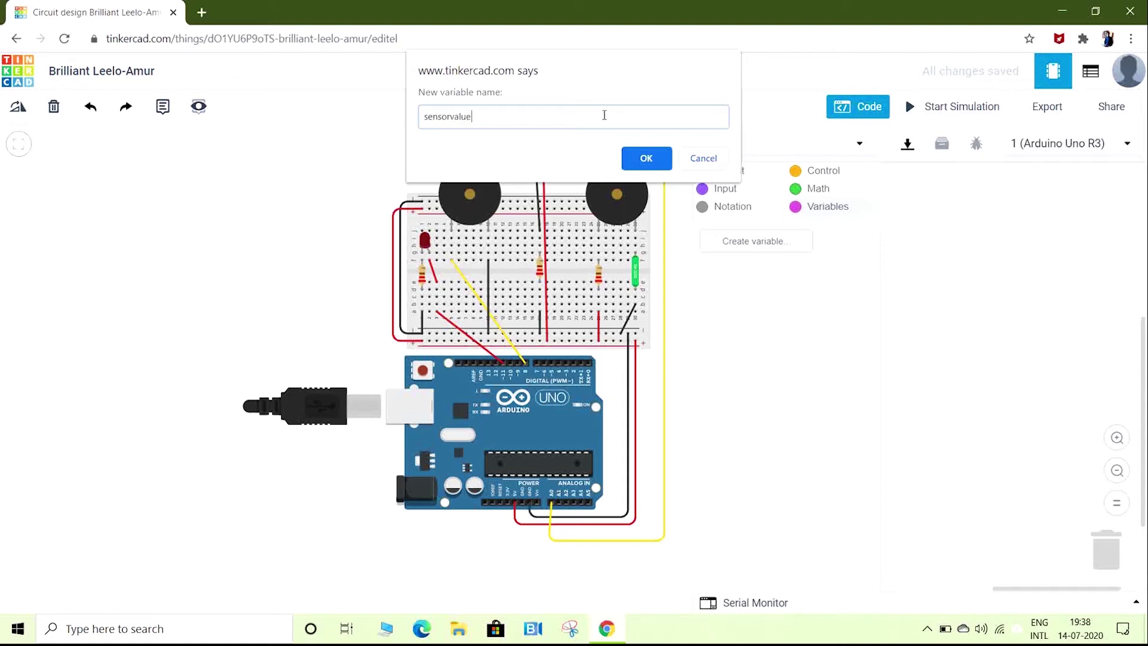
click(644, 161)
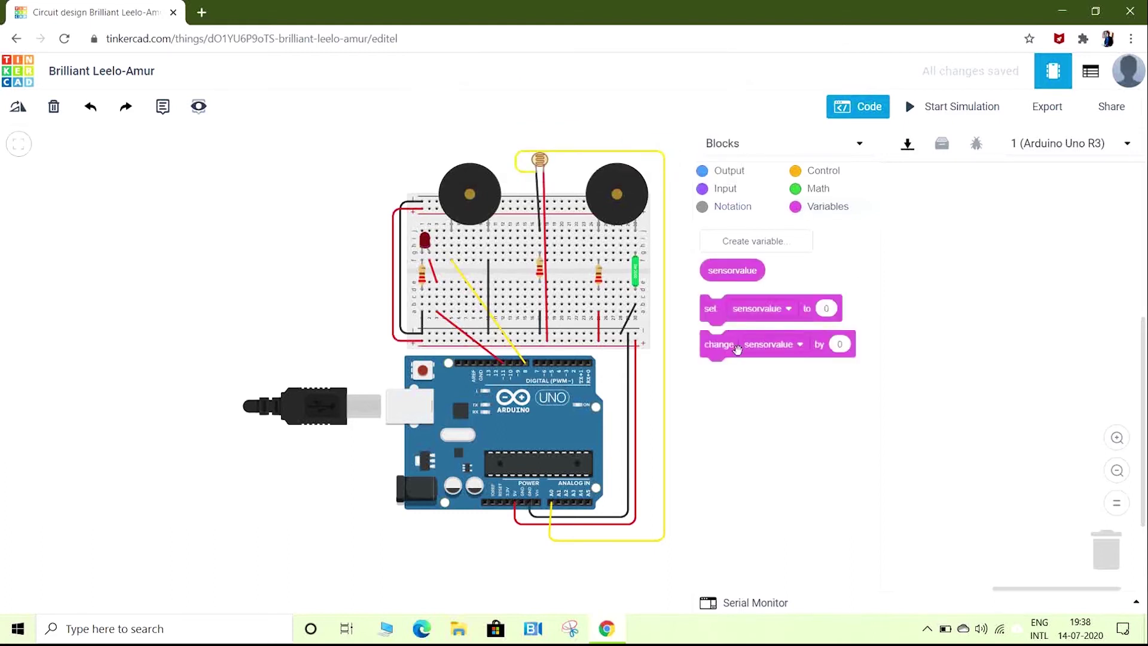
Add a block that sets sensorvalue to the reading of analog pin A0
click(737, 191)
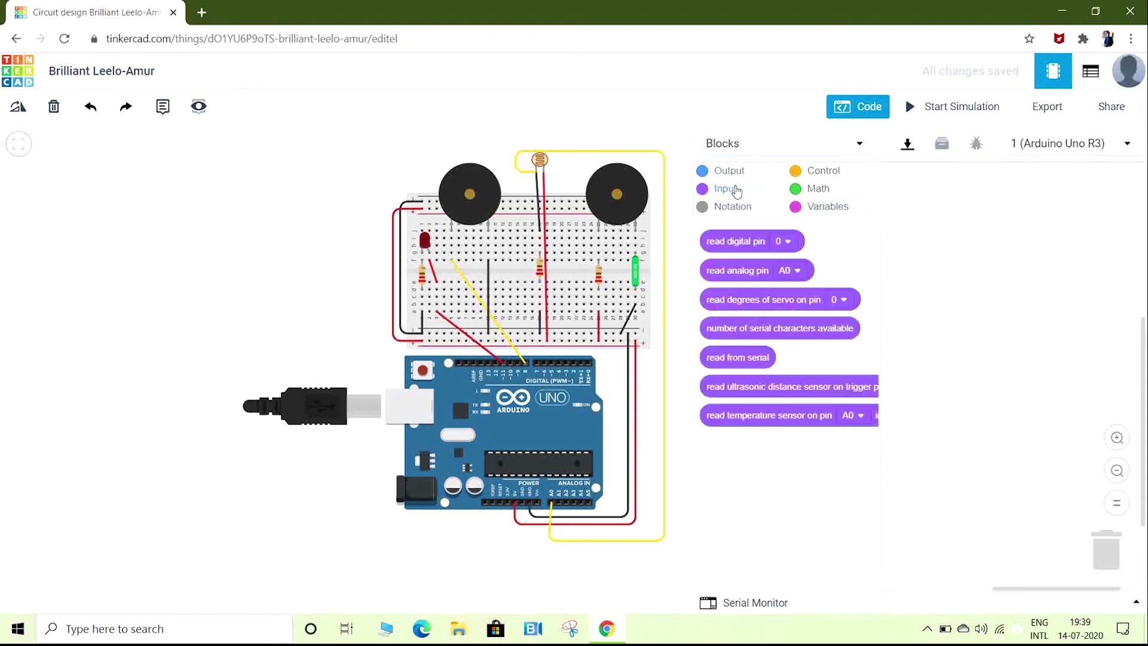
click(821, 210)
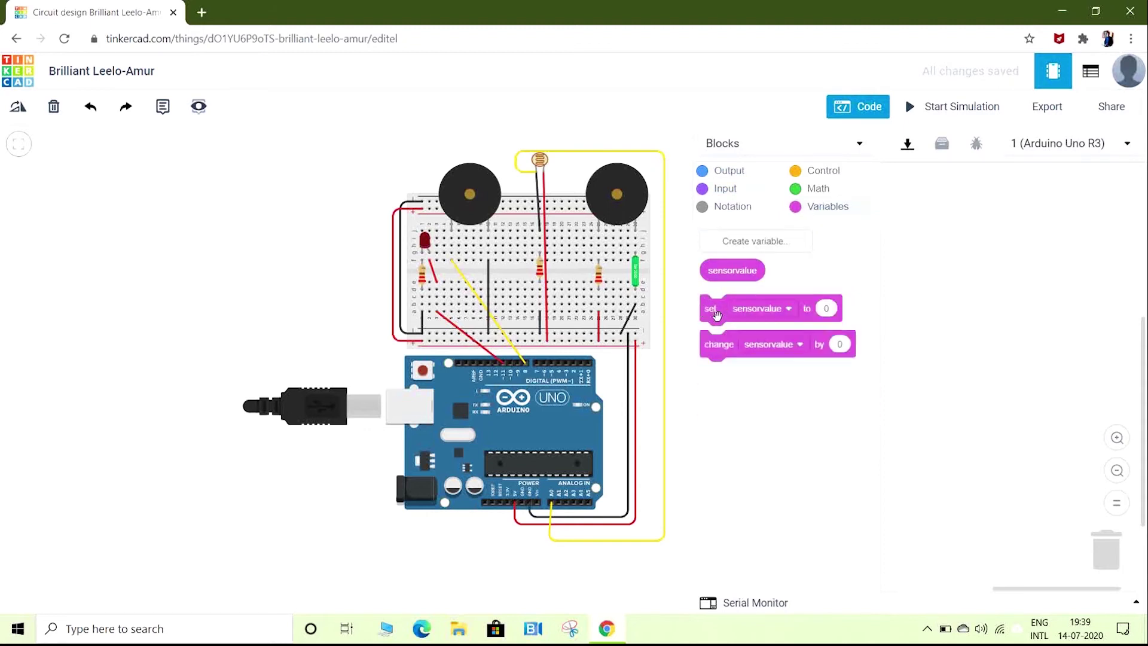
drag(716, 315, 916, 271)
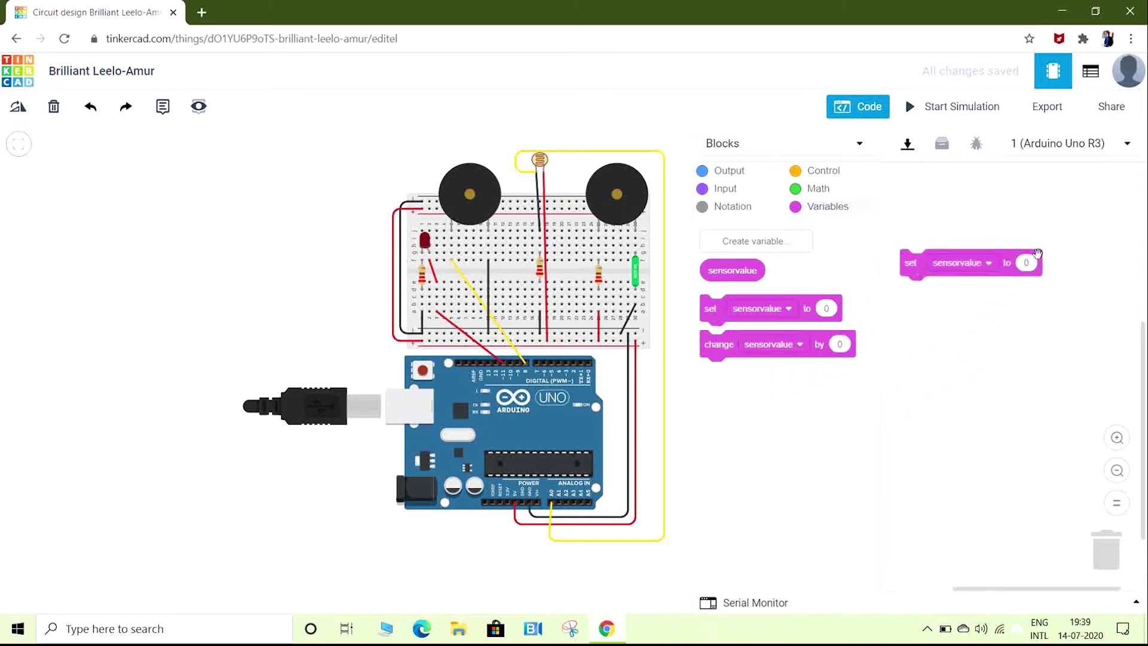
click(732, 192)
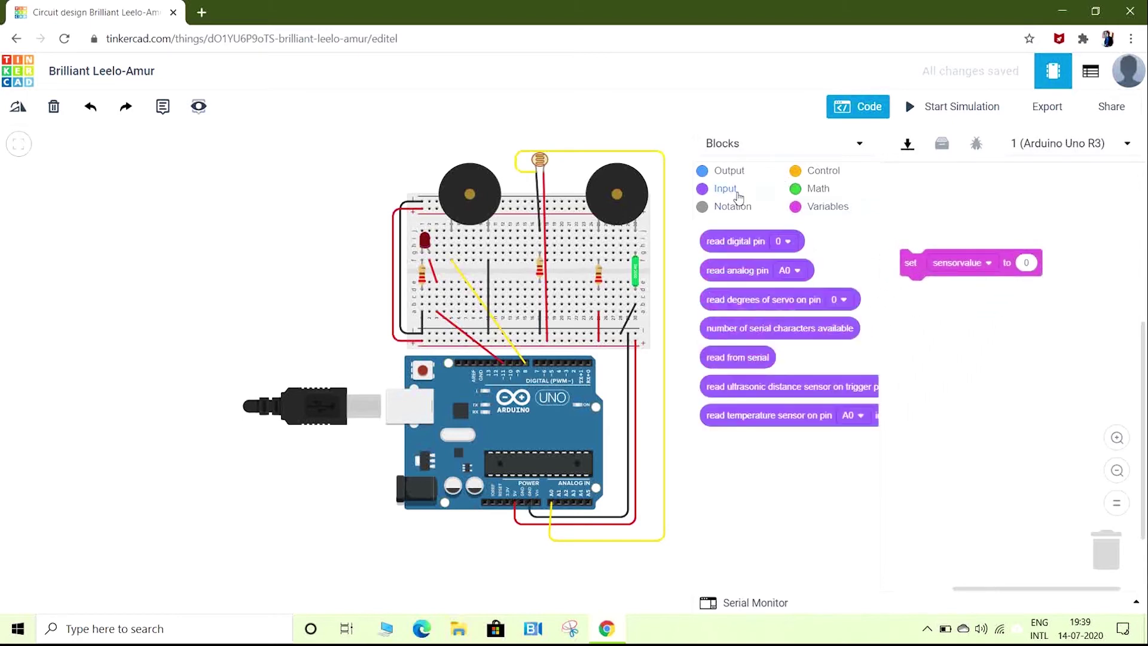
drag(733, 264, 1041, 262)
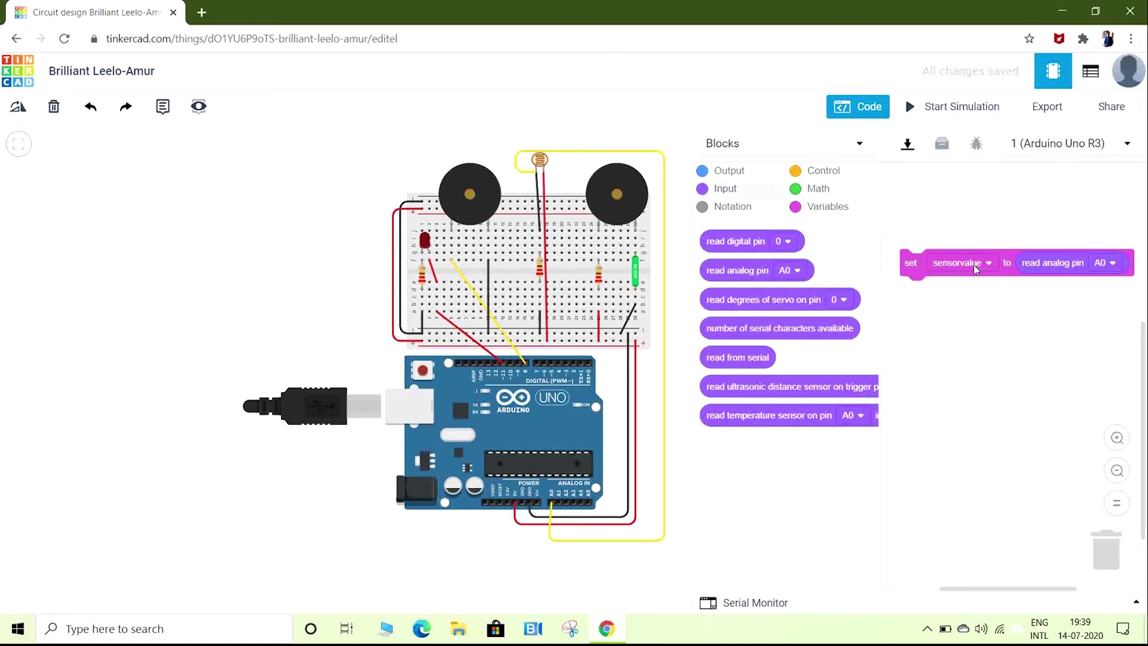
Add a numeric set pin block below the sensorvalue assignment and choose pin 11
click(748, 174)
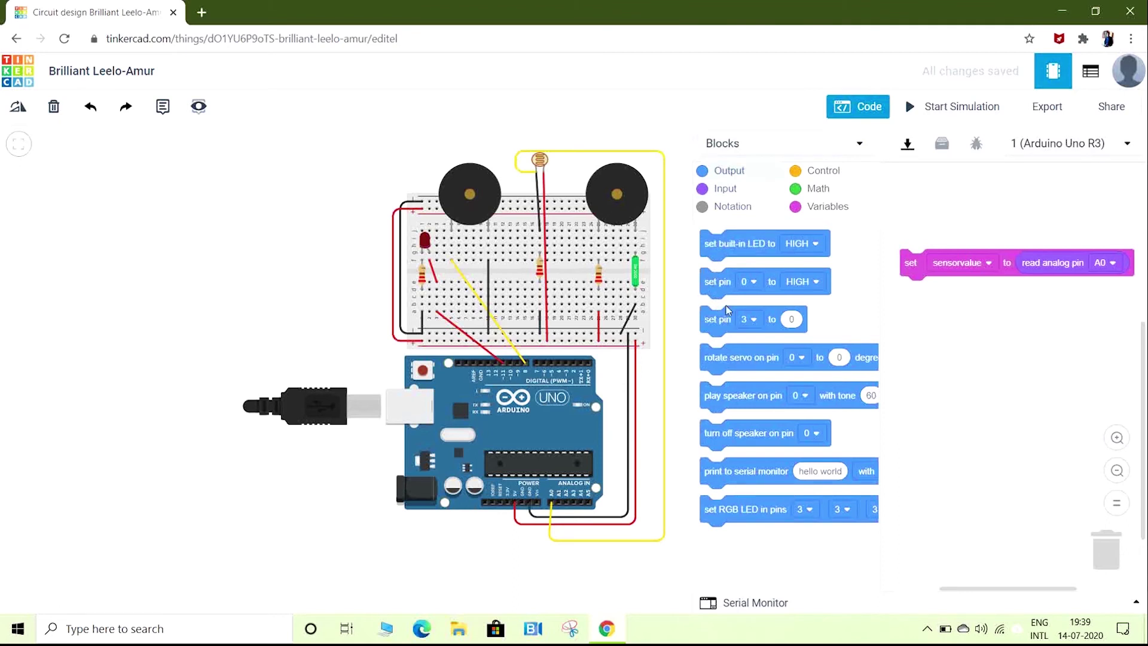
drag(716, 326, 918, 305)
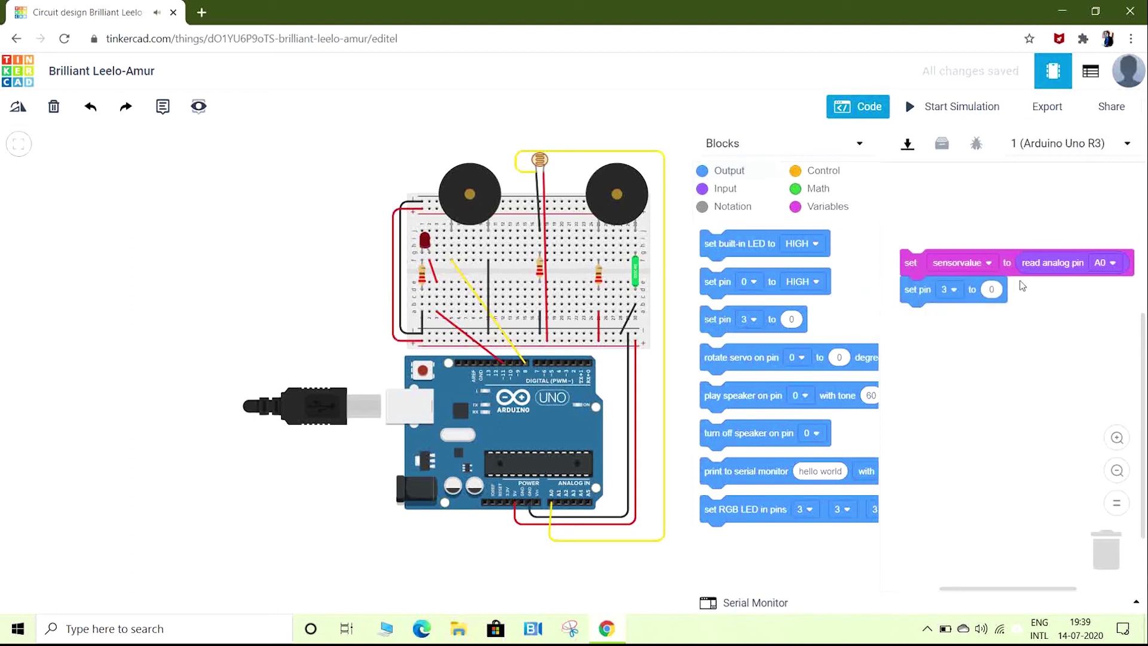
click(956, 297)
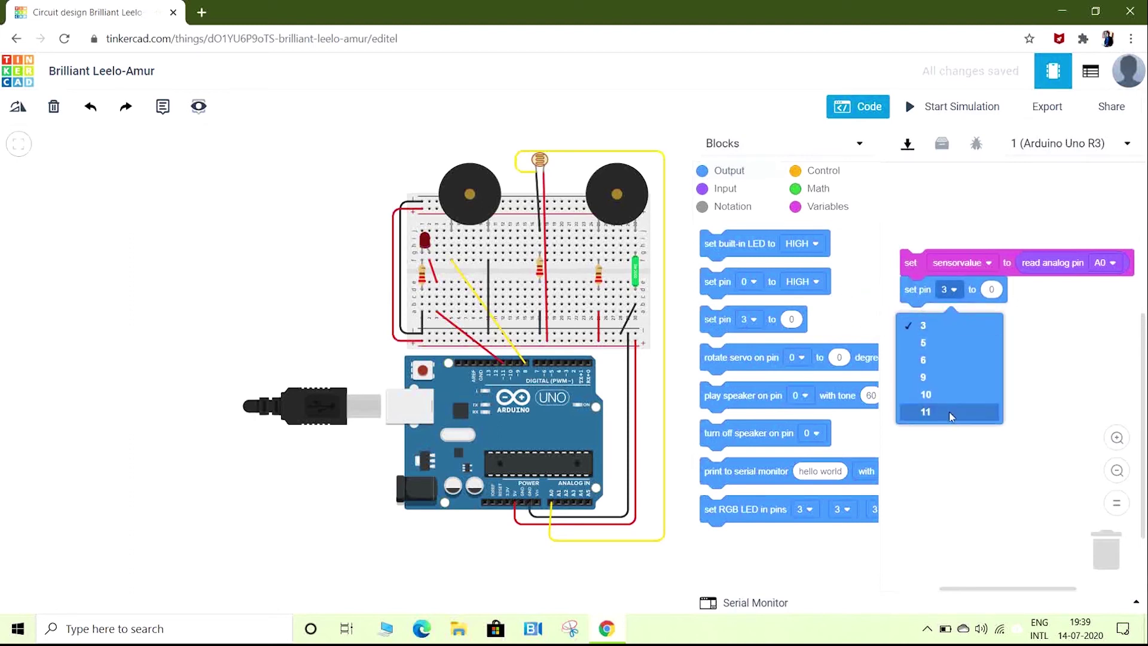
click(955, 418)
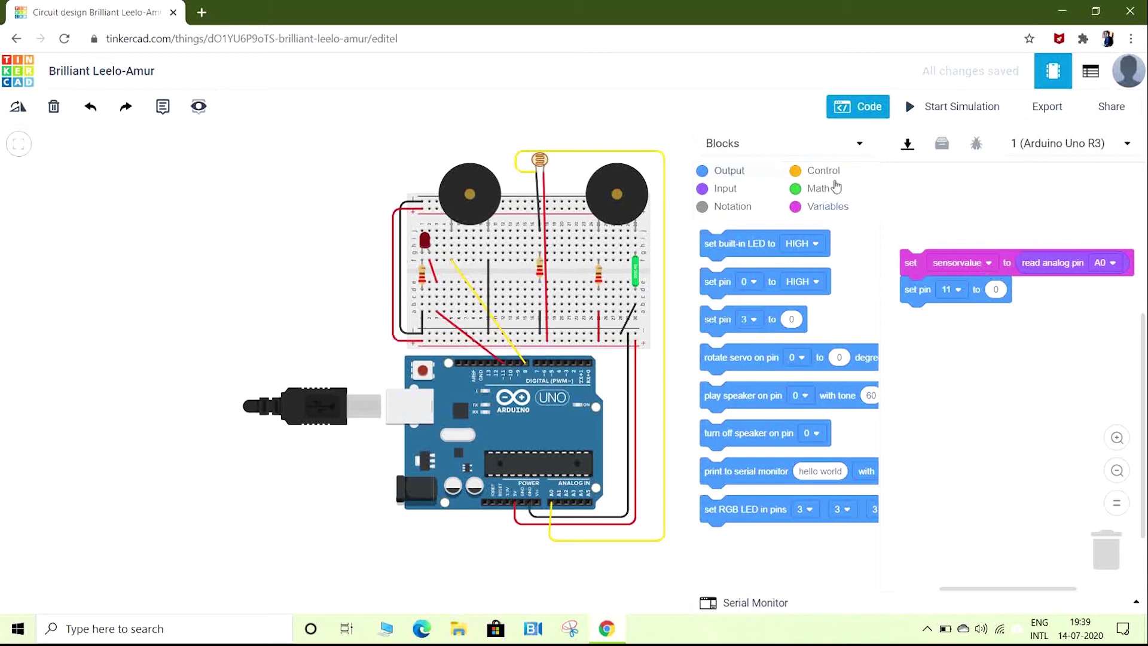
Set pin 11's value to a map block that maps sensorvalue to the range 0 to 255
click(817, 189)
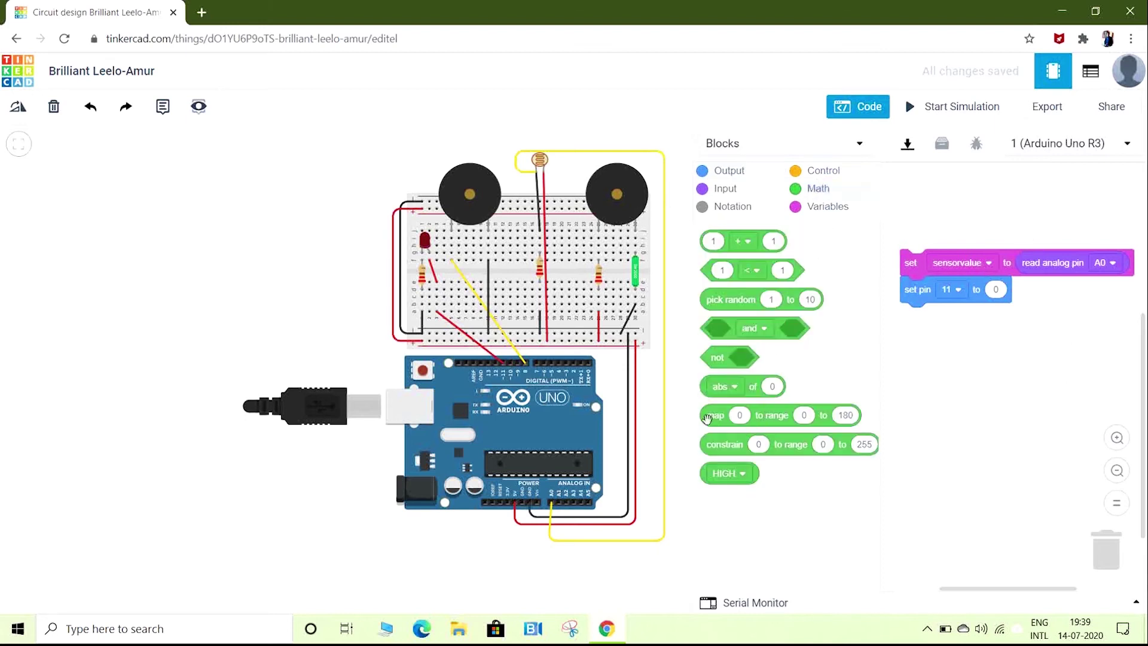
drag(708, 419, 987, 292)
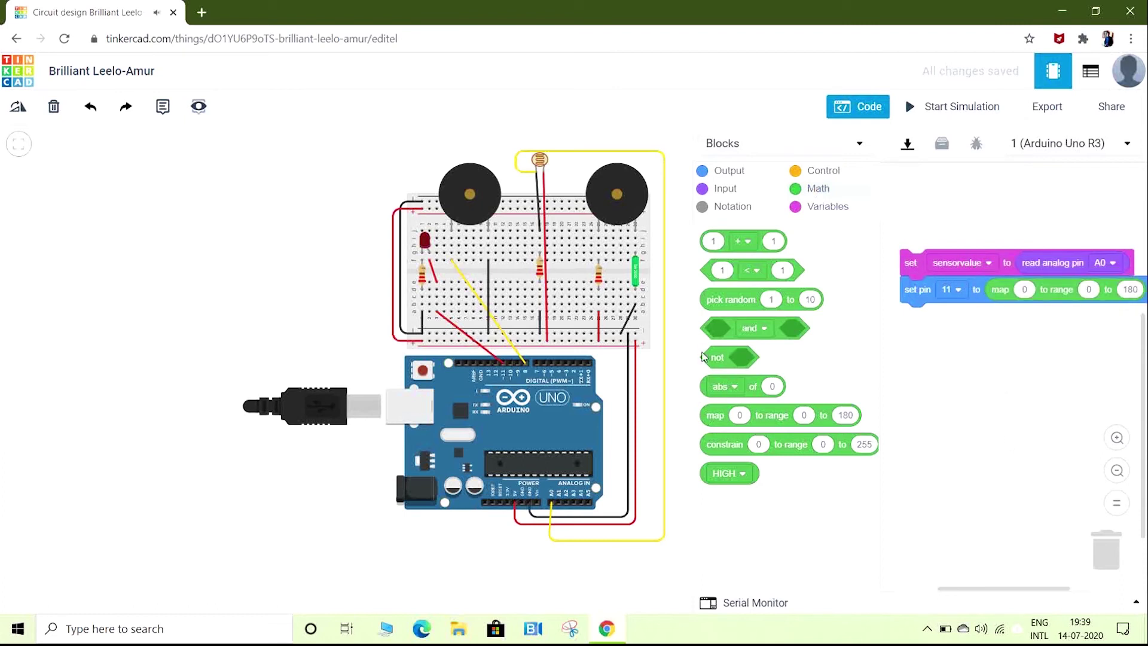
drag(694, 361, 416, 379)
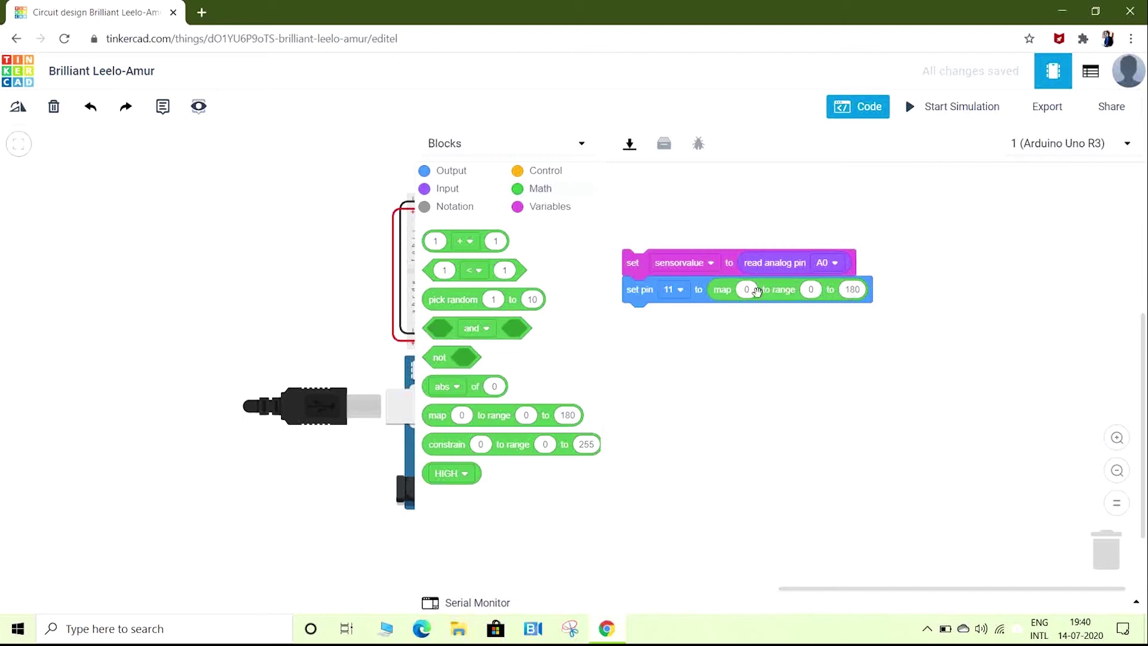
click(550, 206)
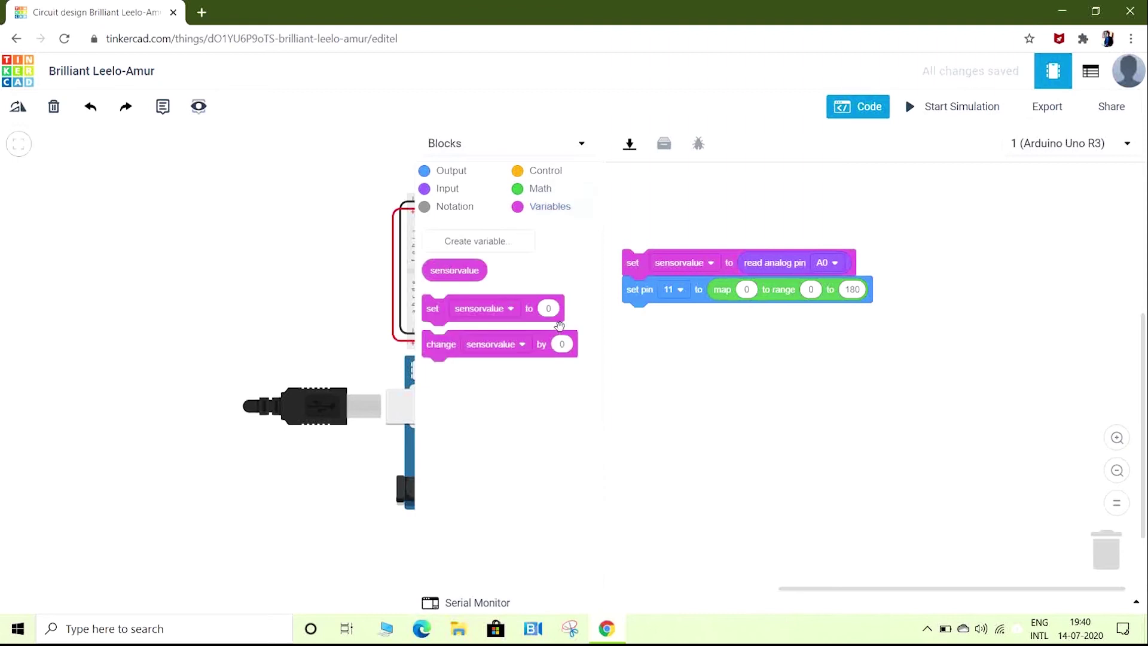
drag(445, 270, 747, 292)
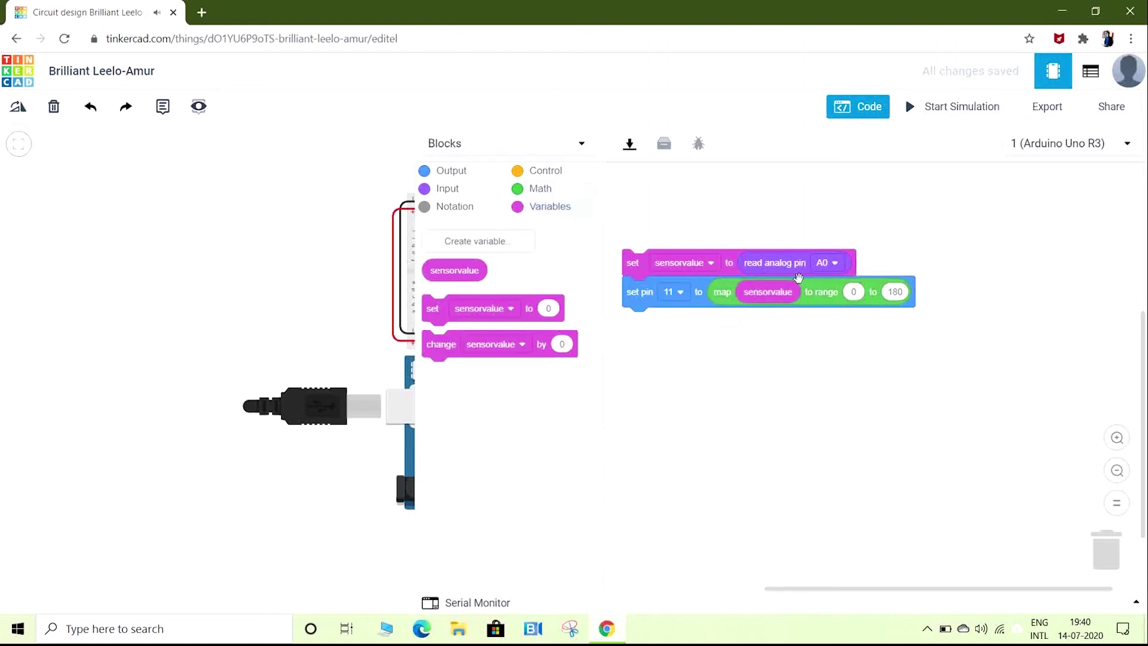
click(894, 292)
text(255)
Add a wait block in seconds below the pin 11 block and use sensorvalue as its duration
click(466, 175)
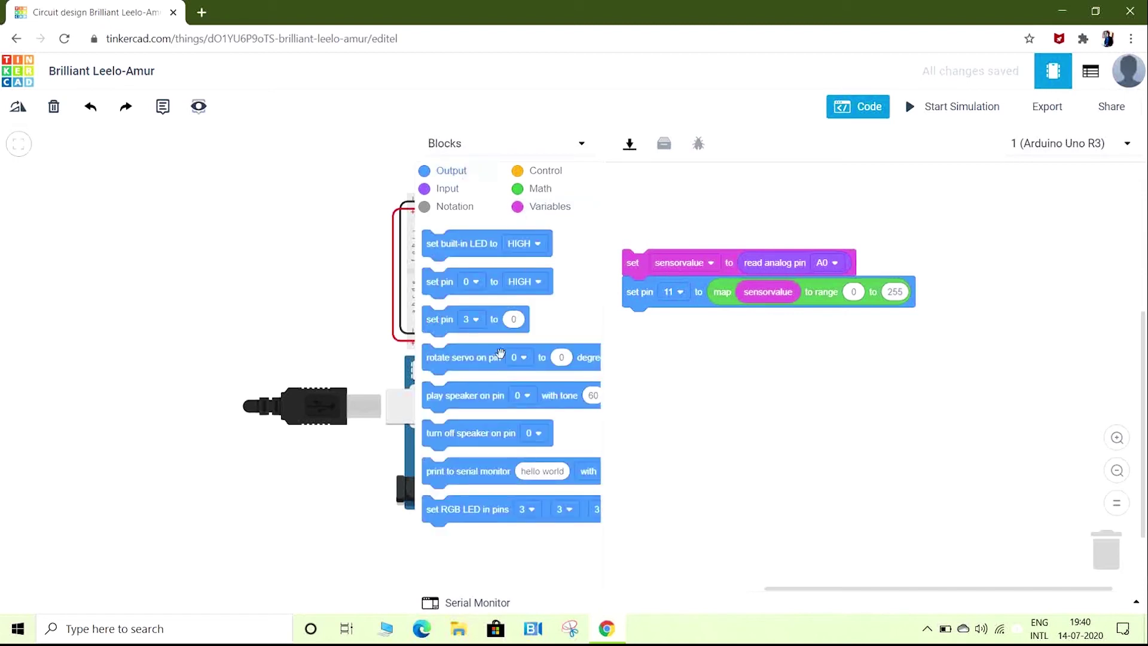
click(546, 172)
drag(434, 250, 651, 335)
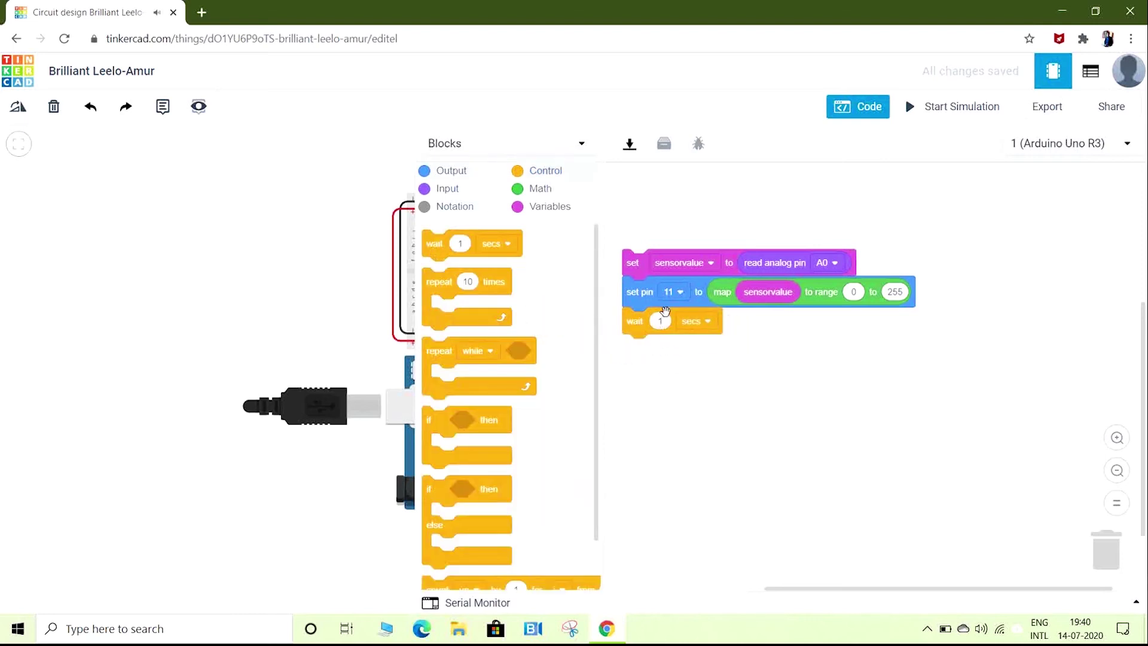
click(664, 322)
Add an if-then block below the wait block with the condition sensorvalue ≥ 100
drag(434, 423, 630, 359)
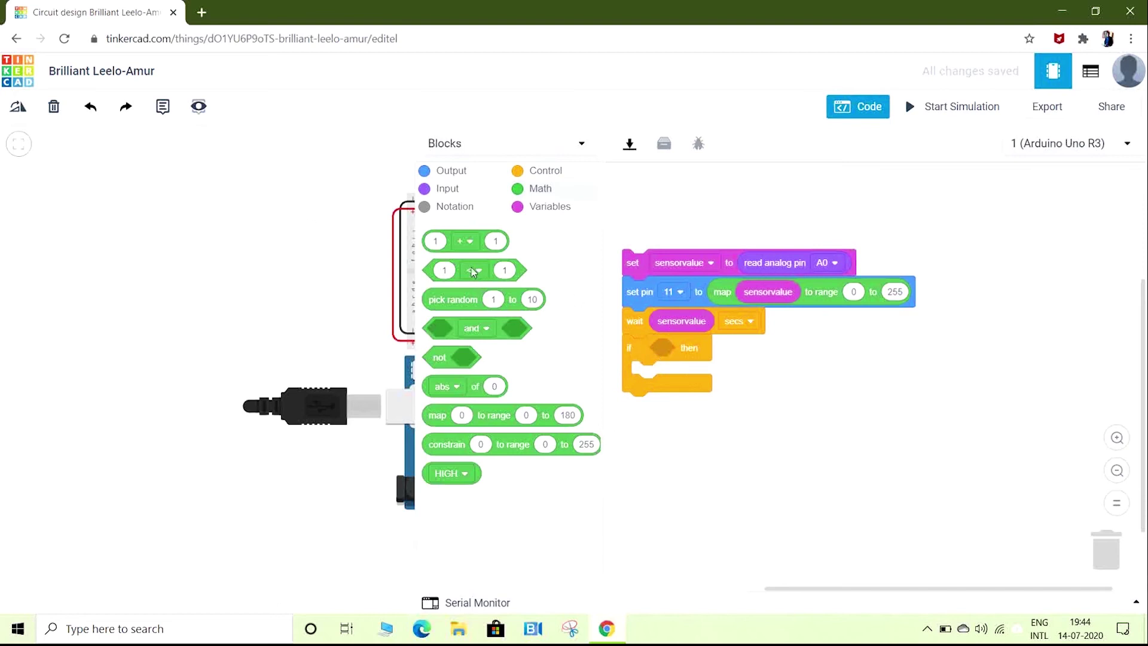
drag(449, 271, 661, 353)
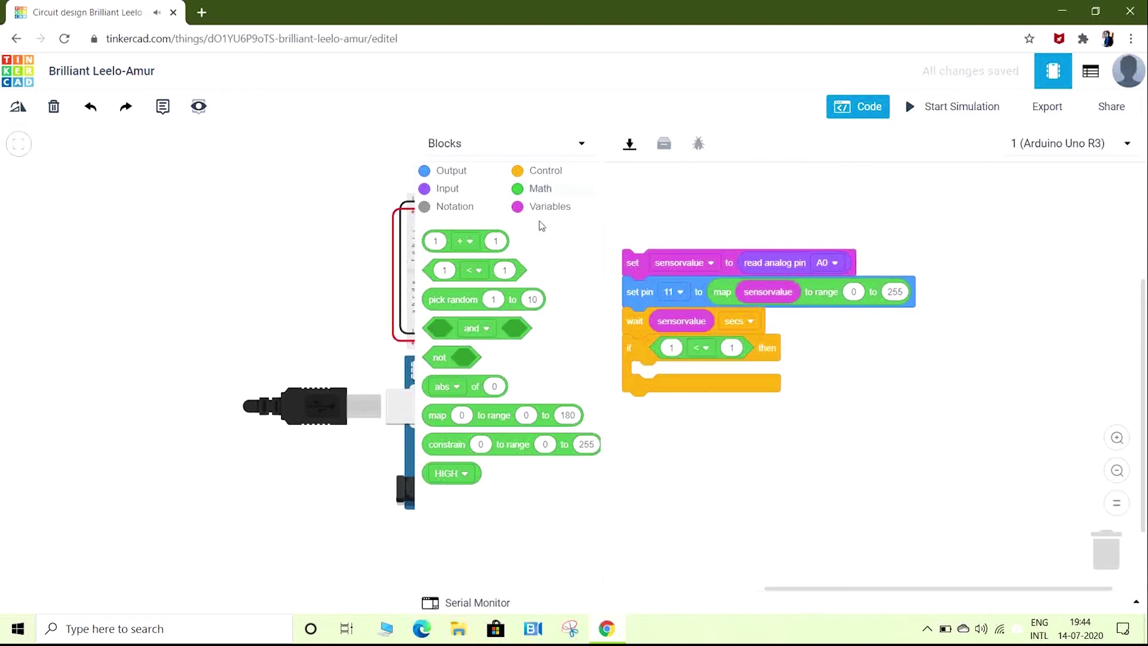
click(545, 205)
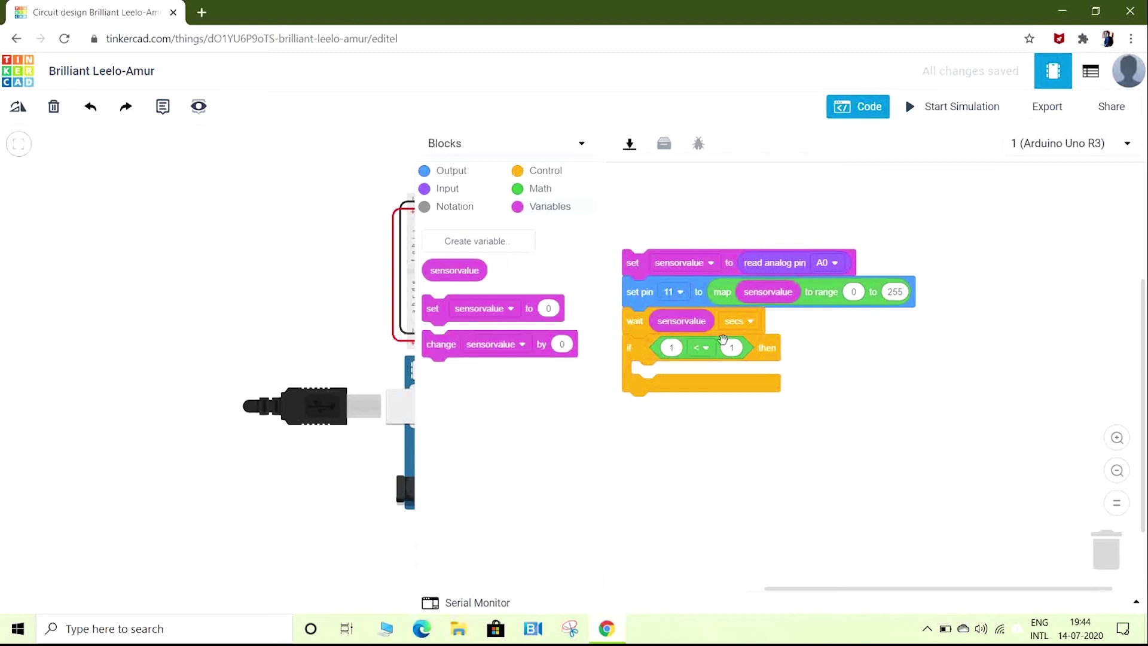
click(704, 349)
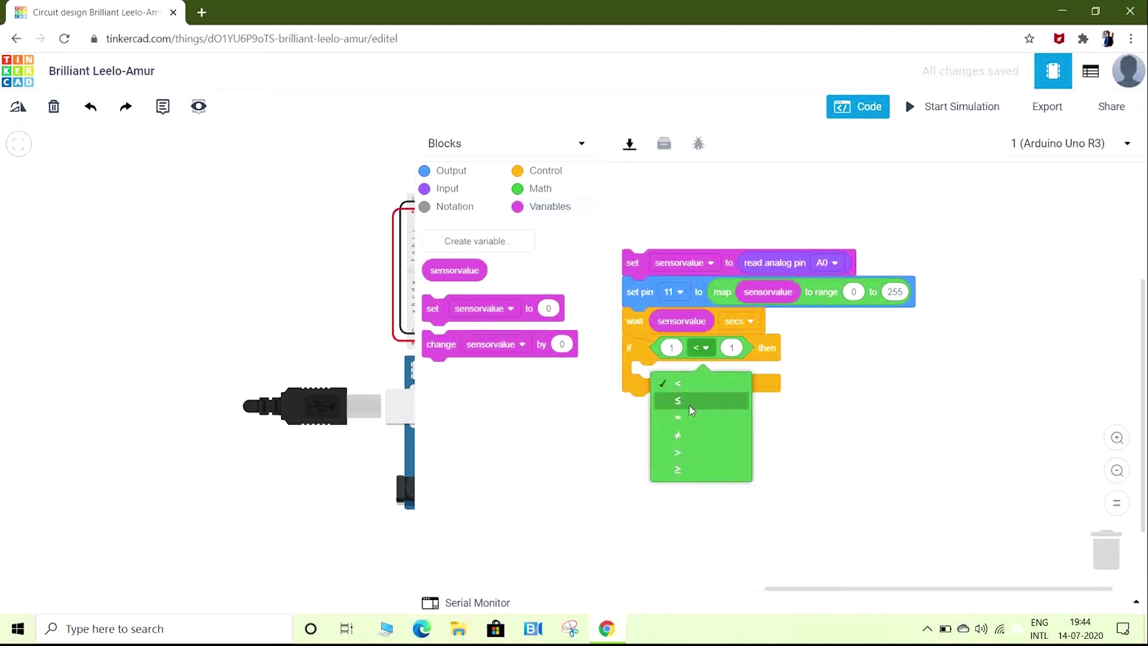
click(687, 469)
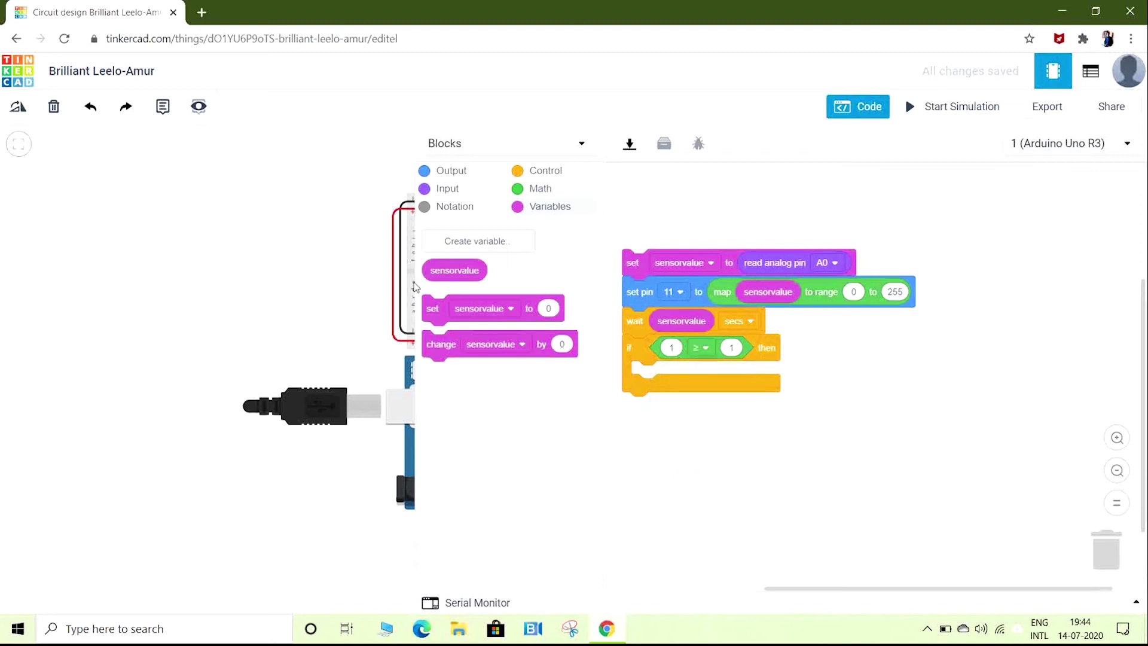
drag(429, 270, 663, 343)
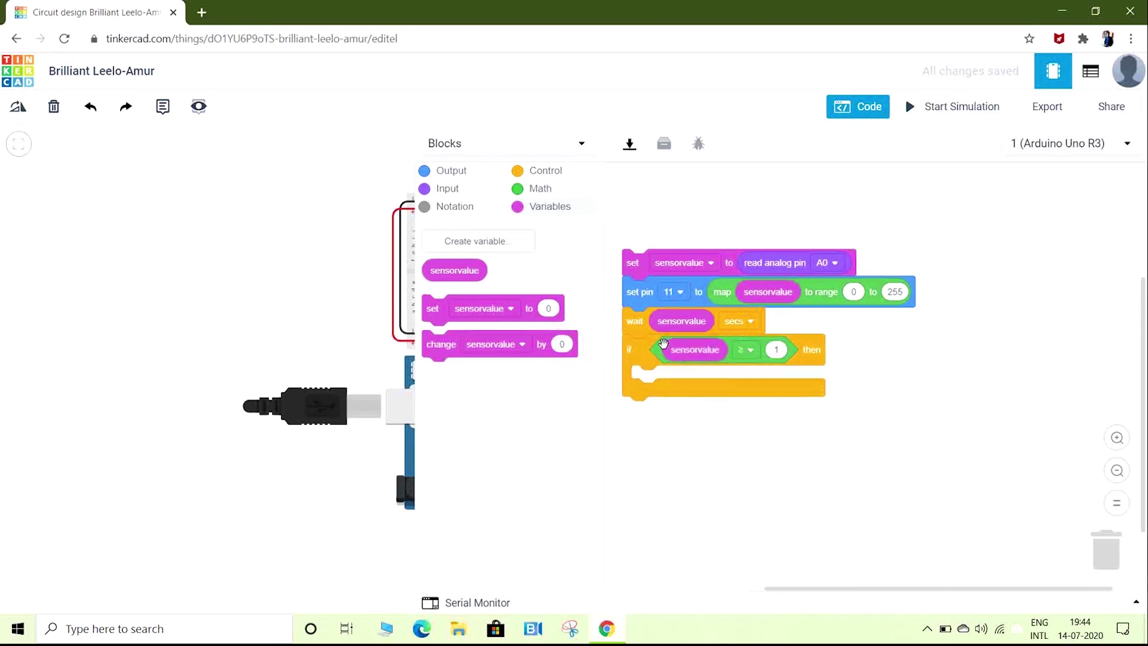
click(781, 348)
text(100)
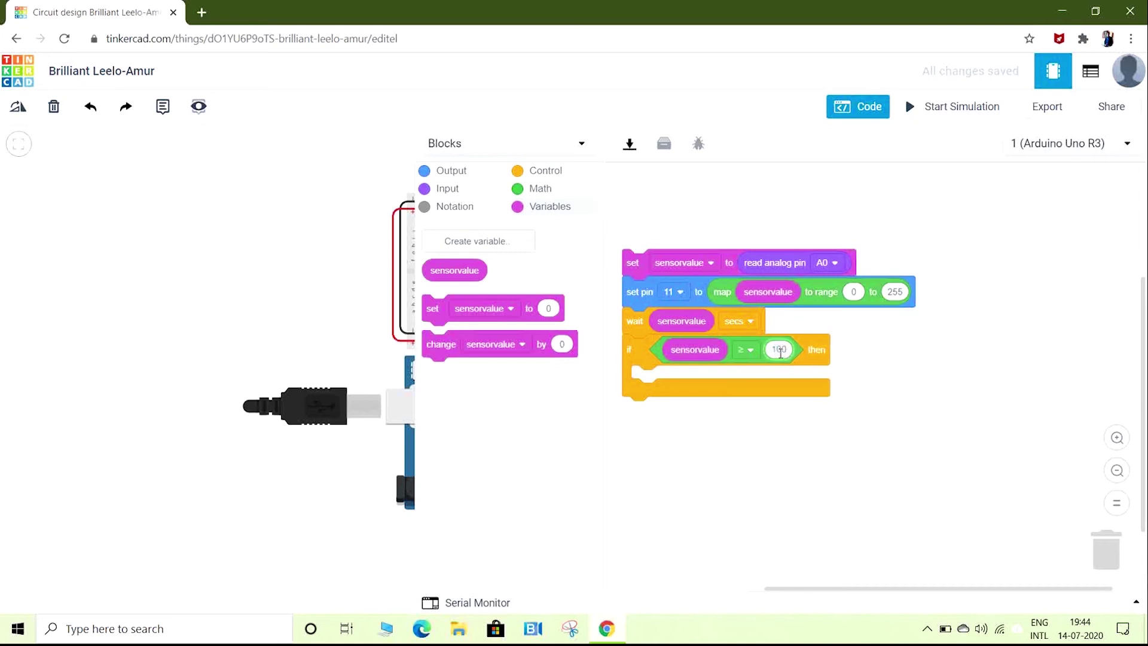
Inside the if block, add a play speaker block on pin 8 with tone 100 for 3 seconds
click(455, 171)
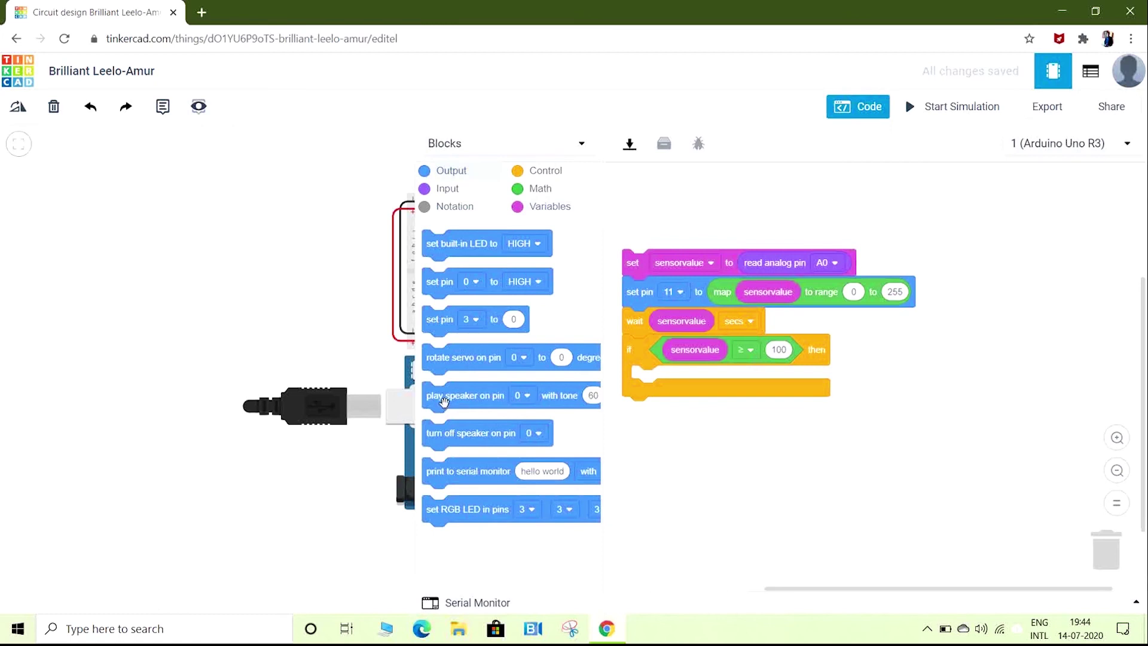
drag(468, 426, 658, 380)
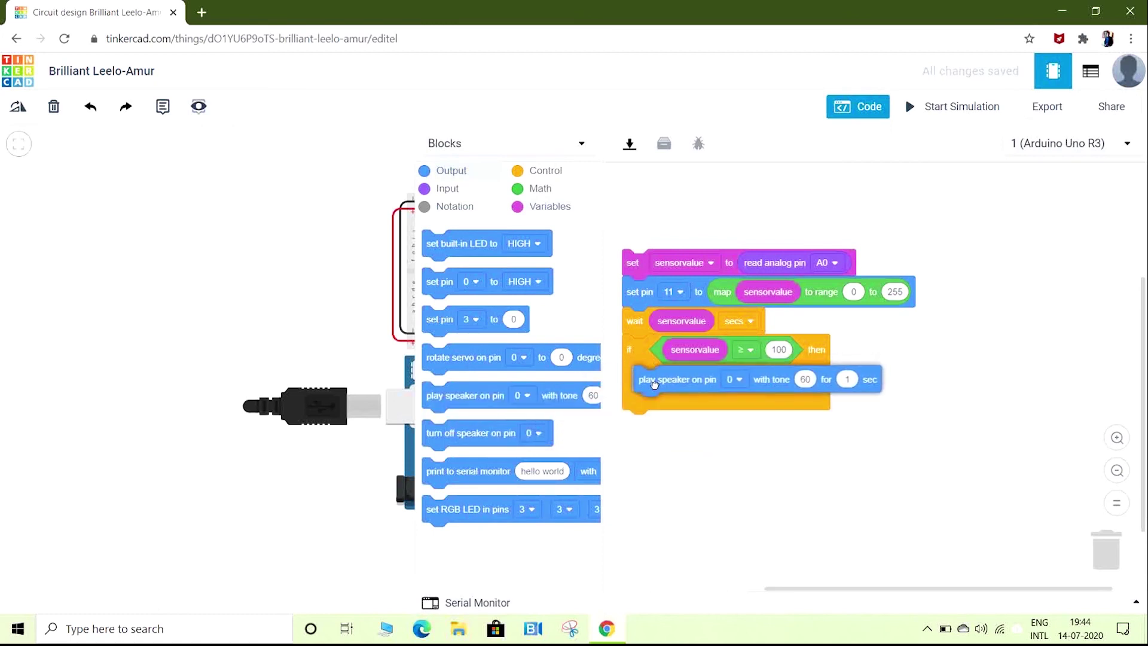
click(737, 379)
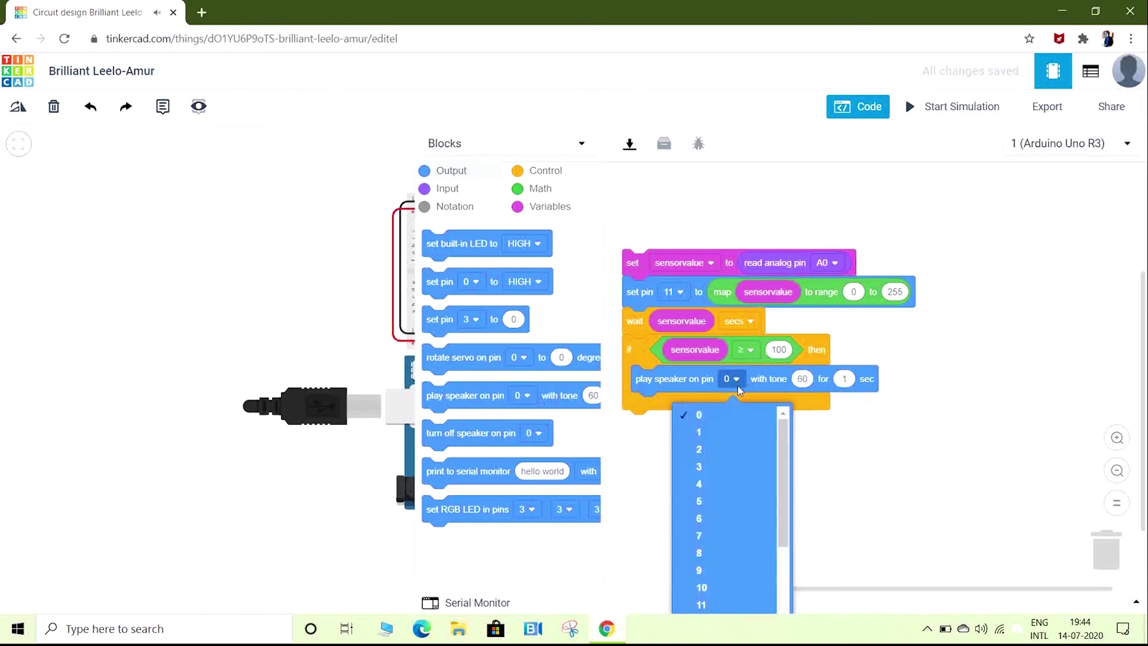
click(717, 555)
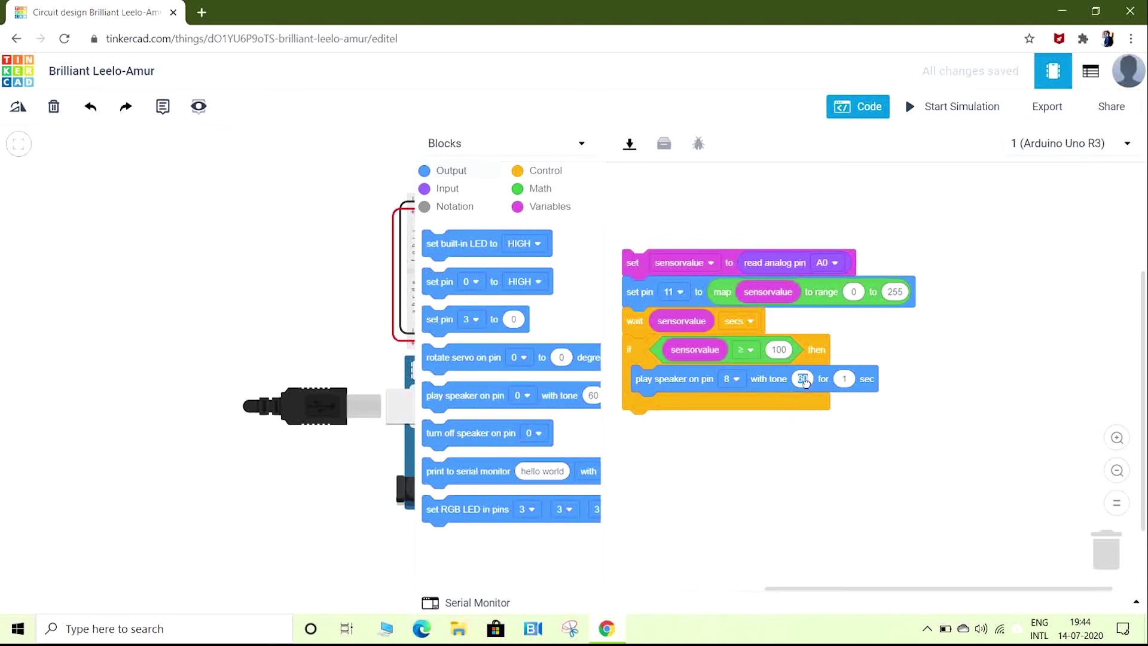
text(100)
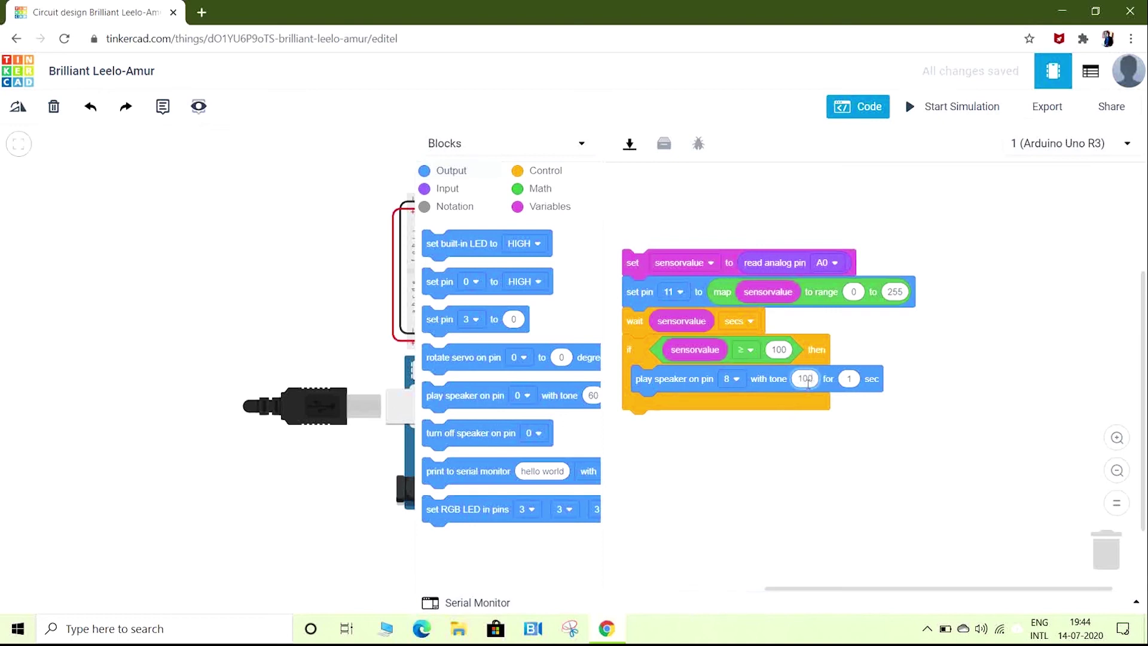
click(850, 380)
text(3)
click(837, 192)
Remove sensorvalue from the wait block above the if block and add a 1-second wait block below the if block
click(518, 171)
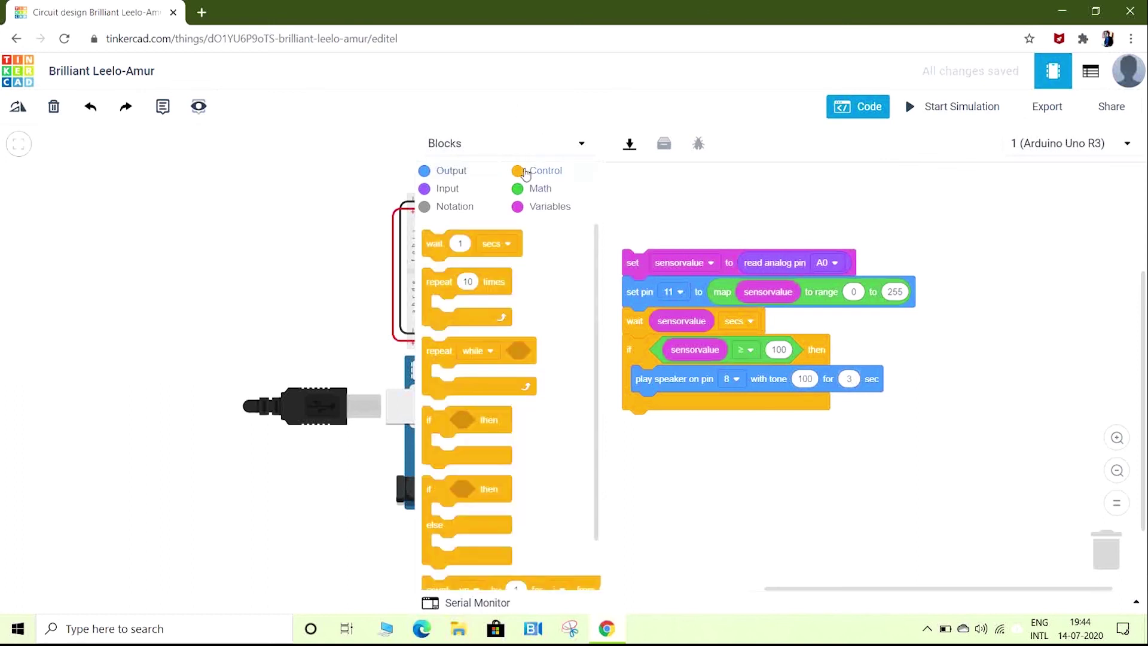
drag(682, 323, 1122, 560)
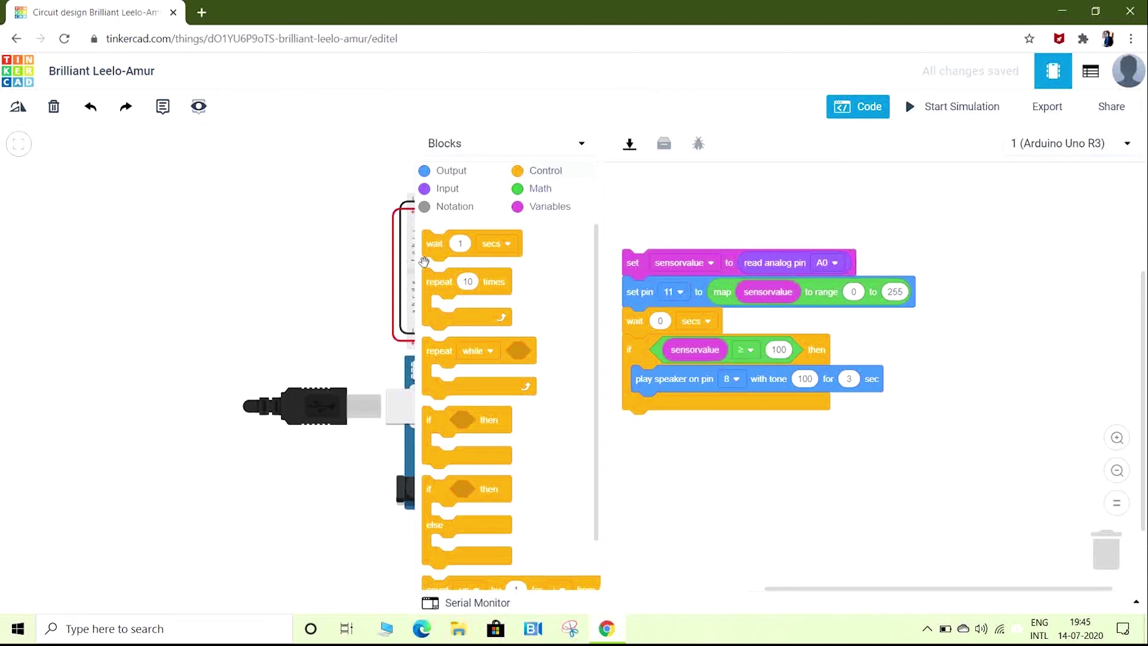
drag(432, 245, 637, 425)
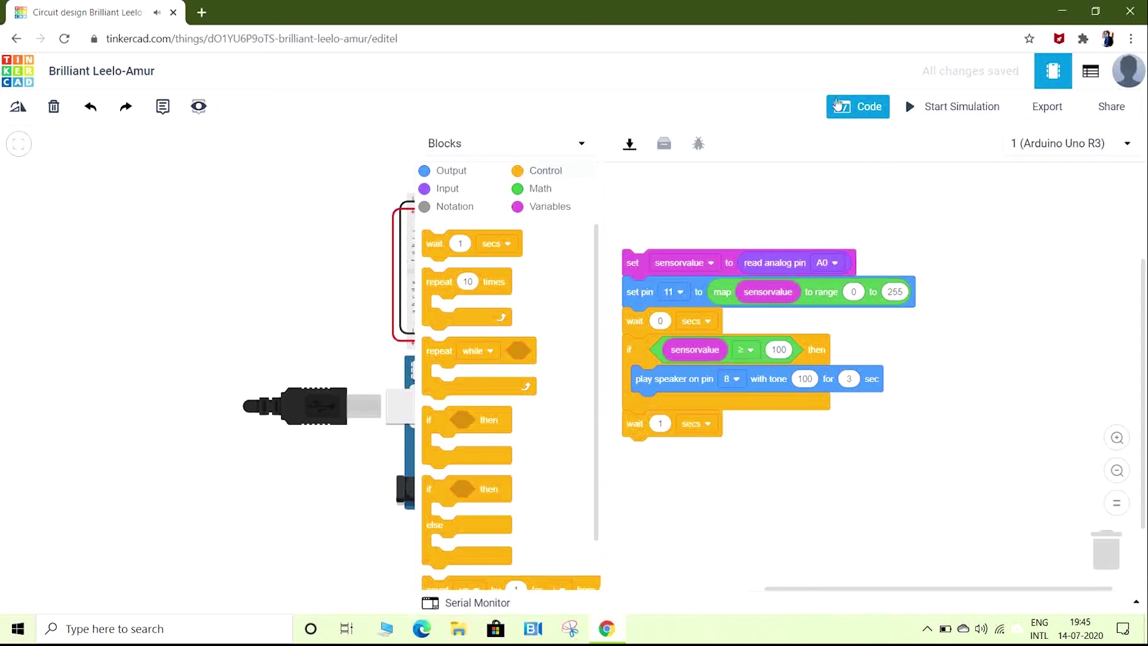
Hide the code, start the simulation, and test the tilt sensor by tilting it fully and returning it upright
click(845, 107)
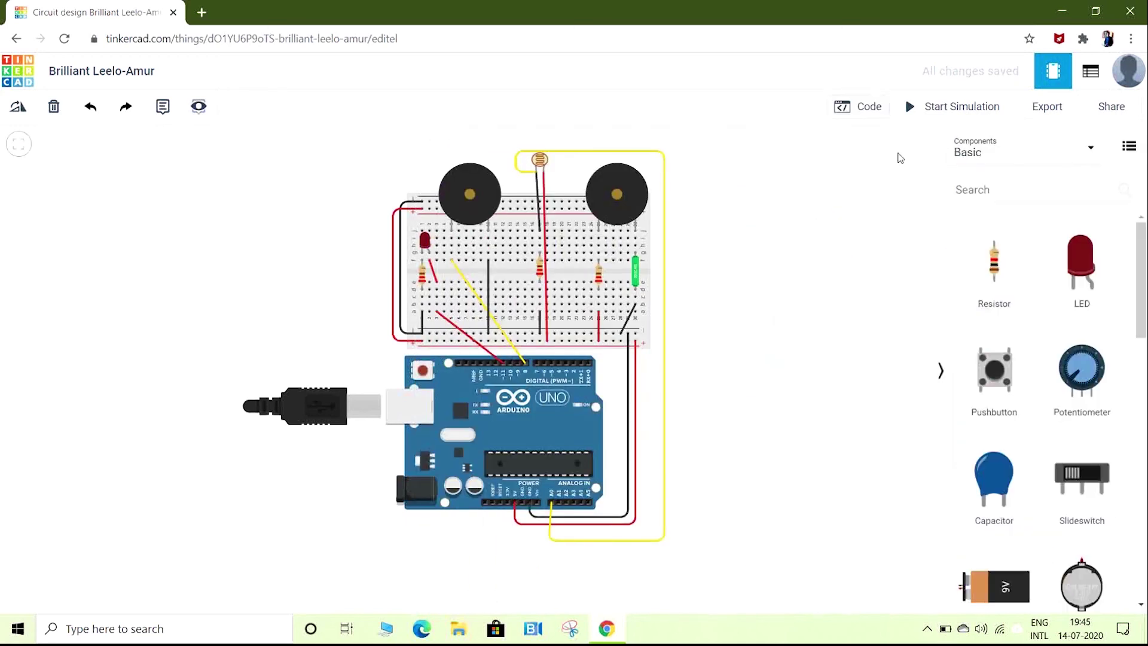
click(961, 107)
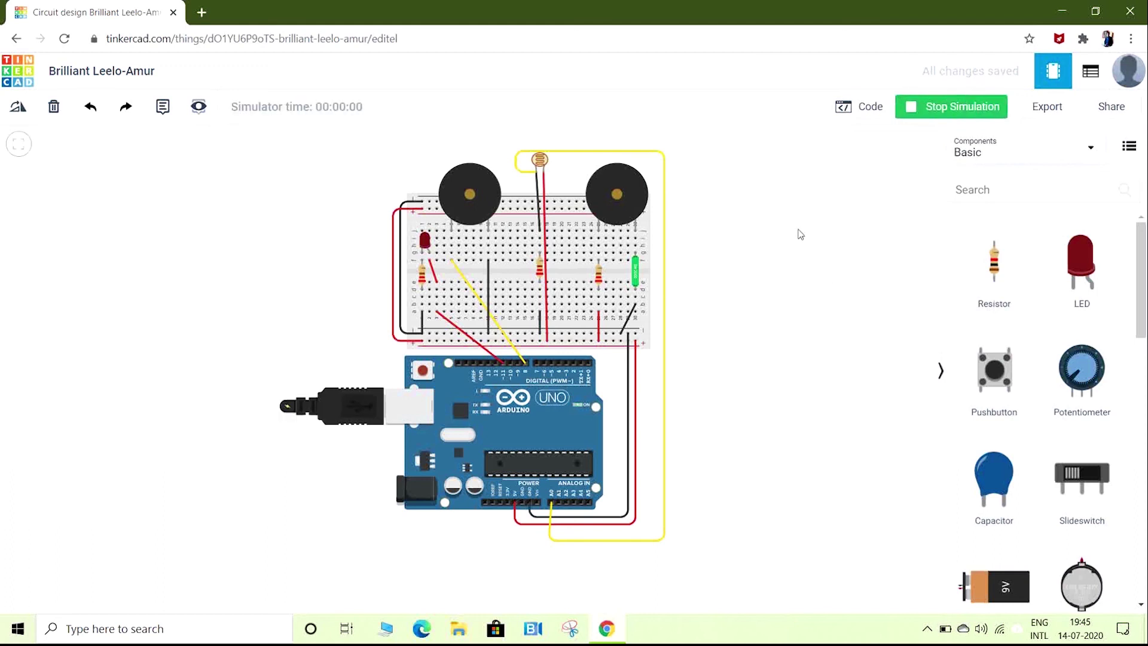
click(638, 277)
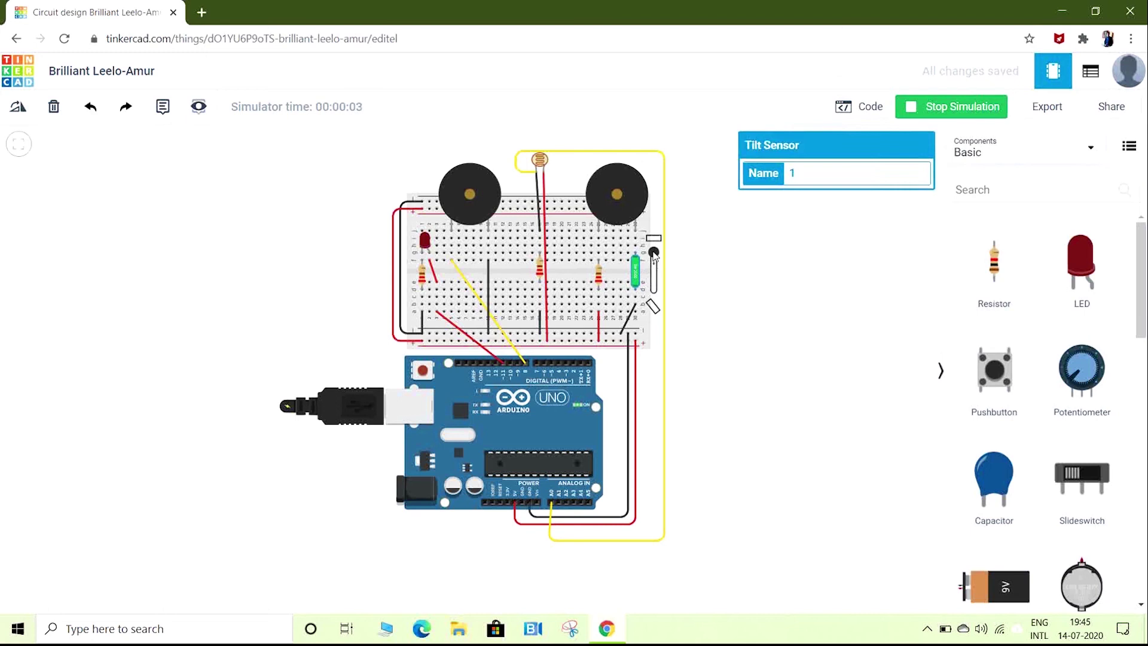
drag(654, 254, 654, 291)
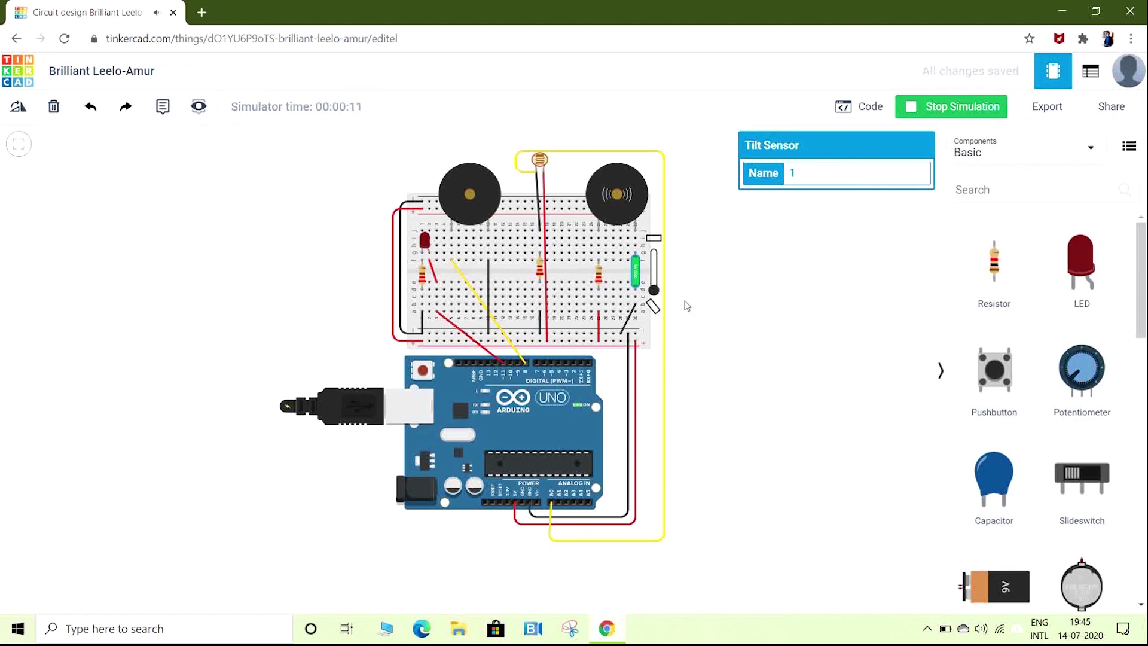
drag(657, 292, 654, 254)
Test the photoresistor by raising its light level to maximum and lowering it back to dark, then stop the simulation
click(542, 164)
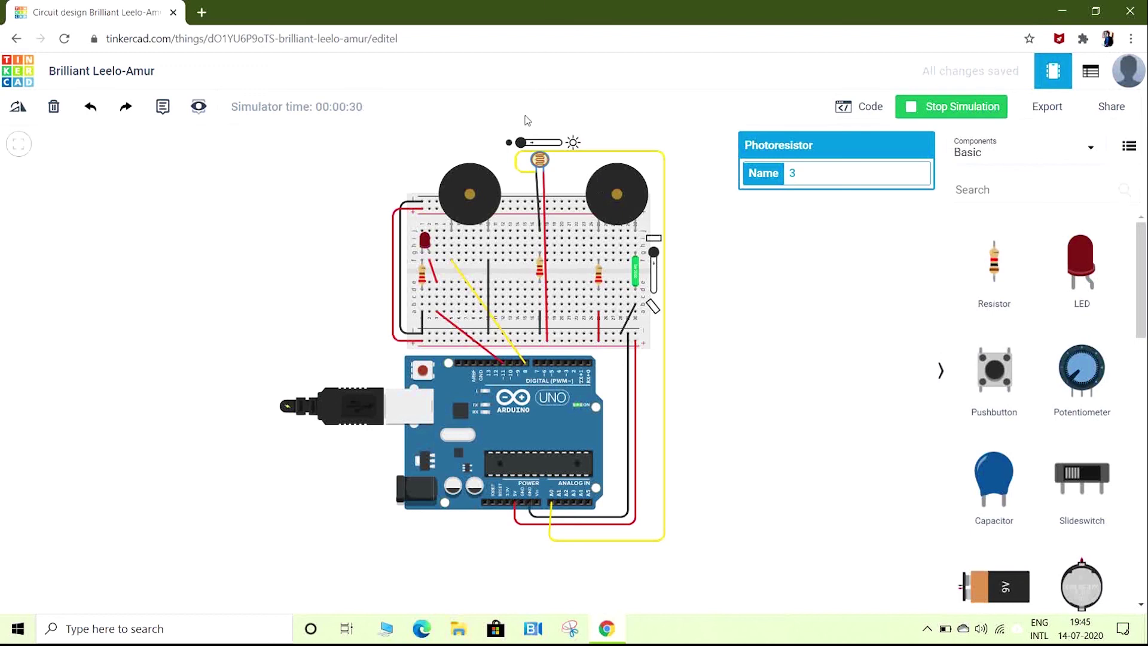
drag(521, 143, 602, 141)
drag(558, 143, 520, 144)
click(935, 113)
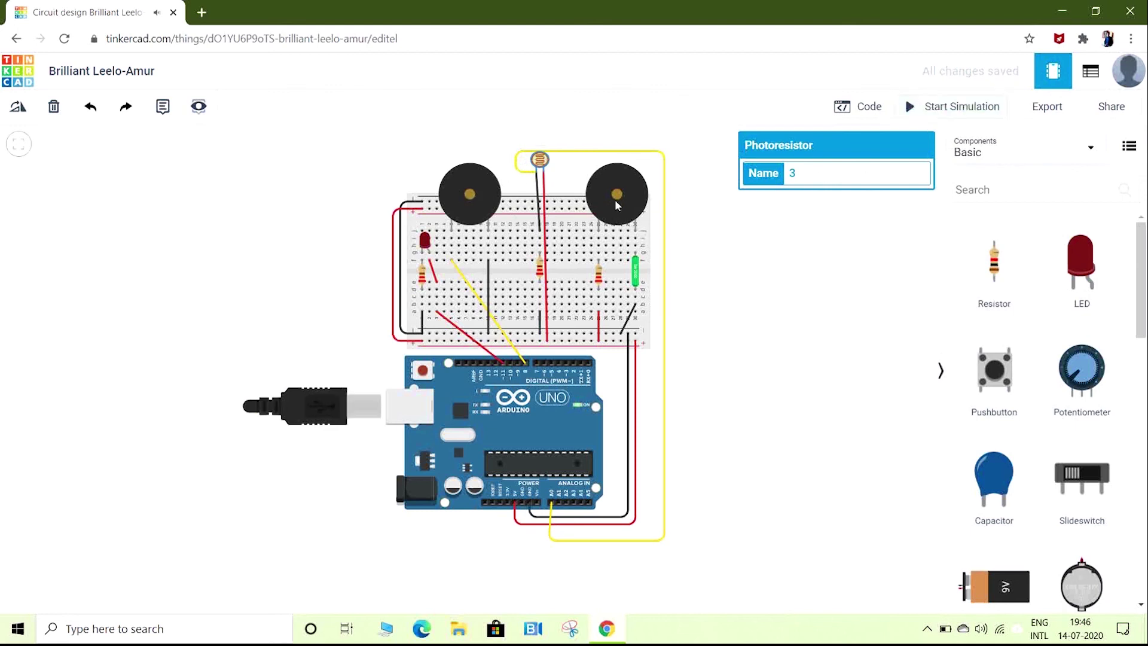